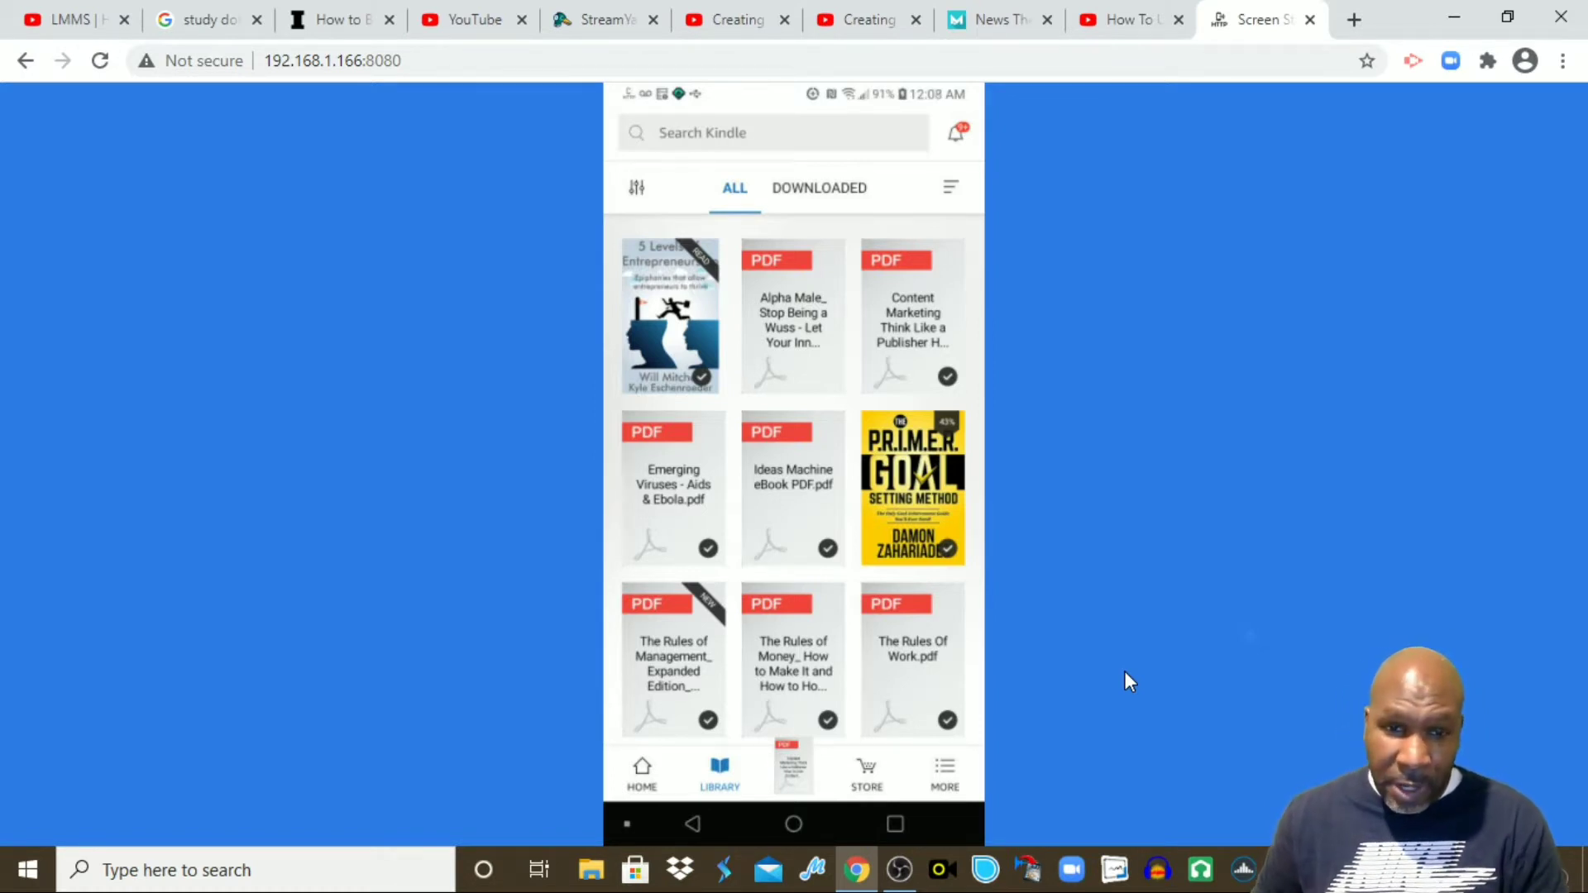
# - Open the Downloads folder in File Explorer and copy the "100 Rules For Entrepreneurs_ Real-life business lessons" PDF
pyautogui.moveTo(1103, 673)
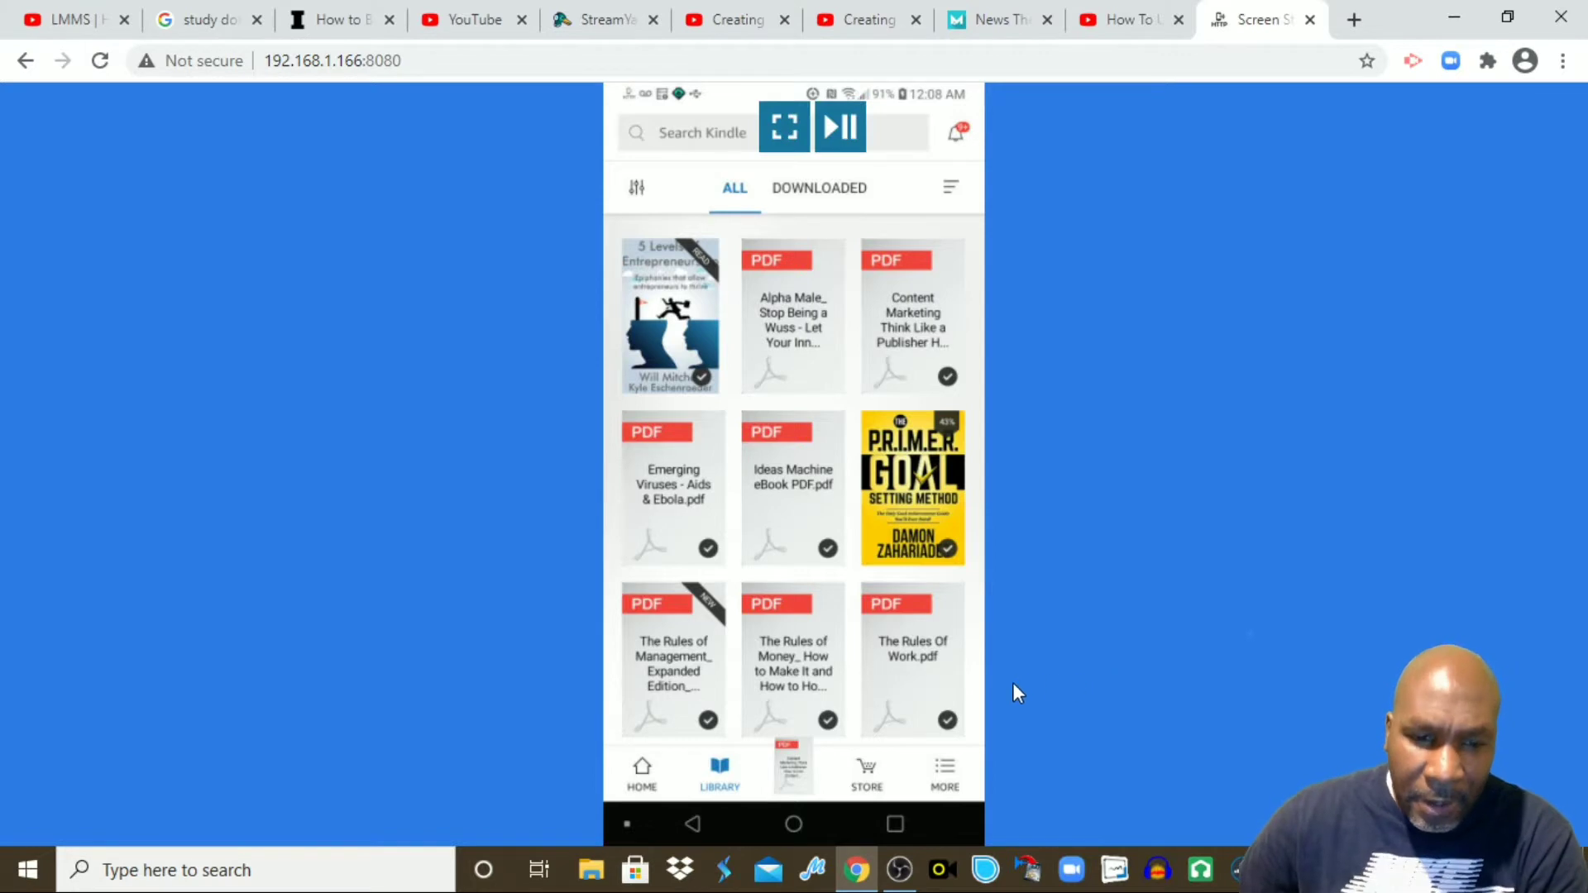
pyautogui.click(590, 873)
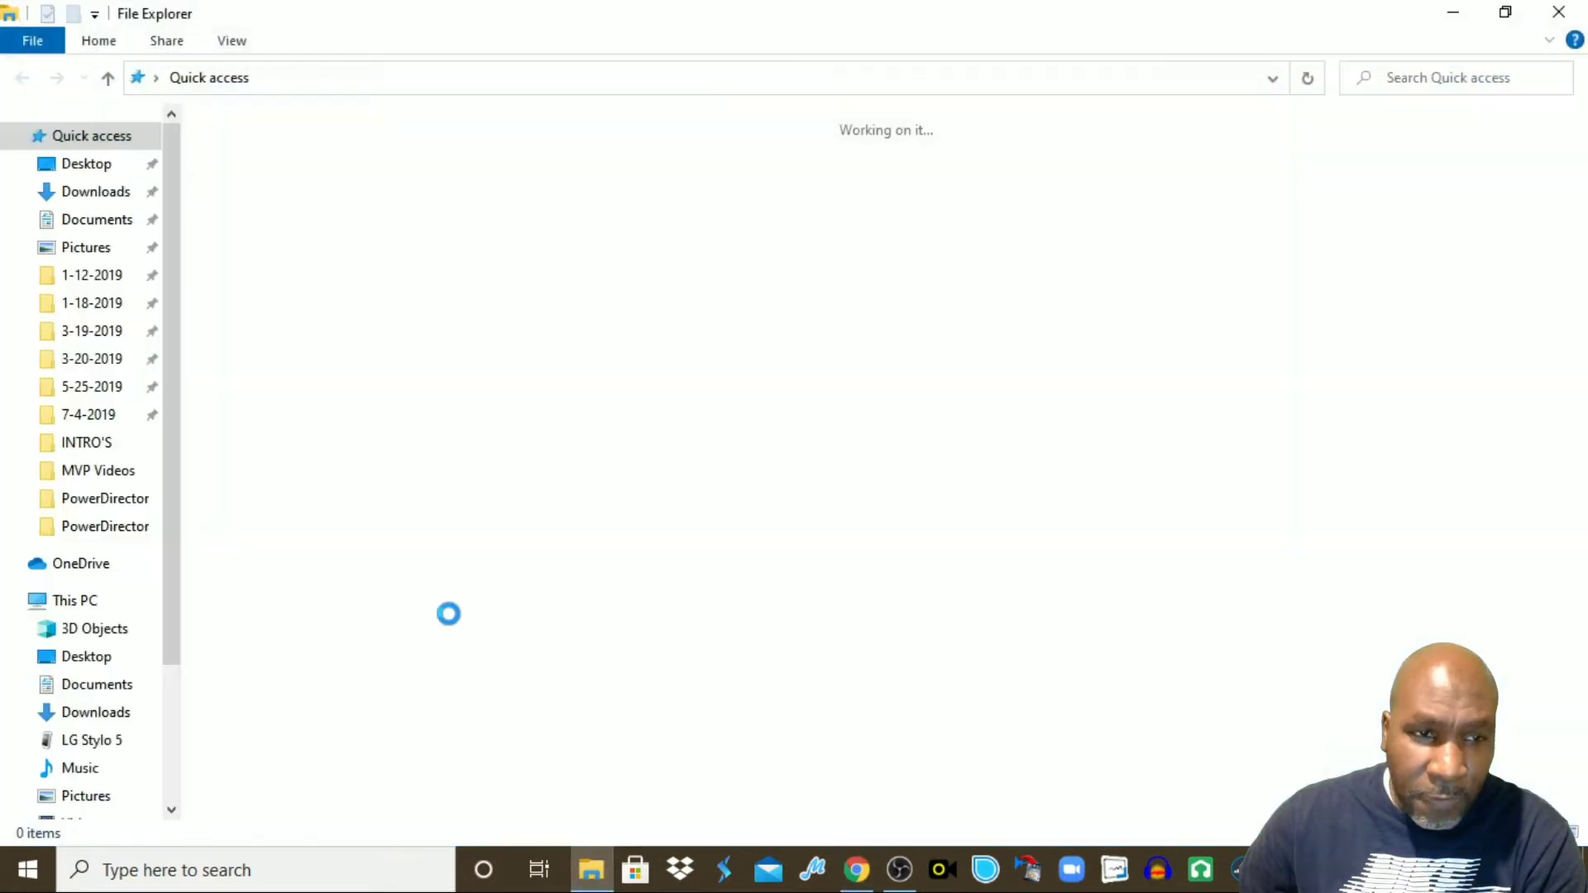
pyautogui.click(107, 192)
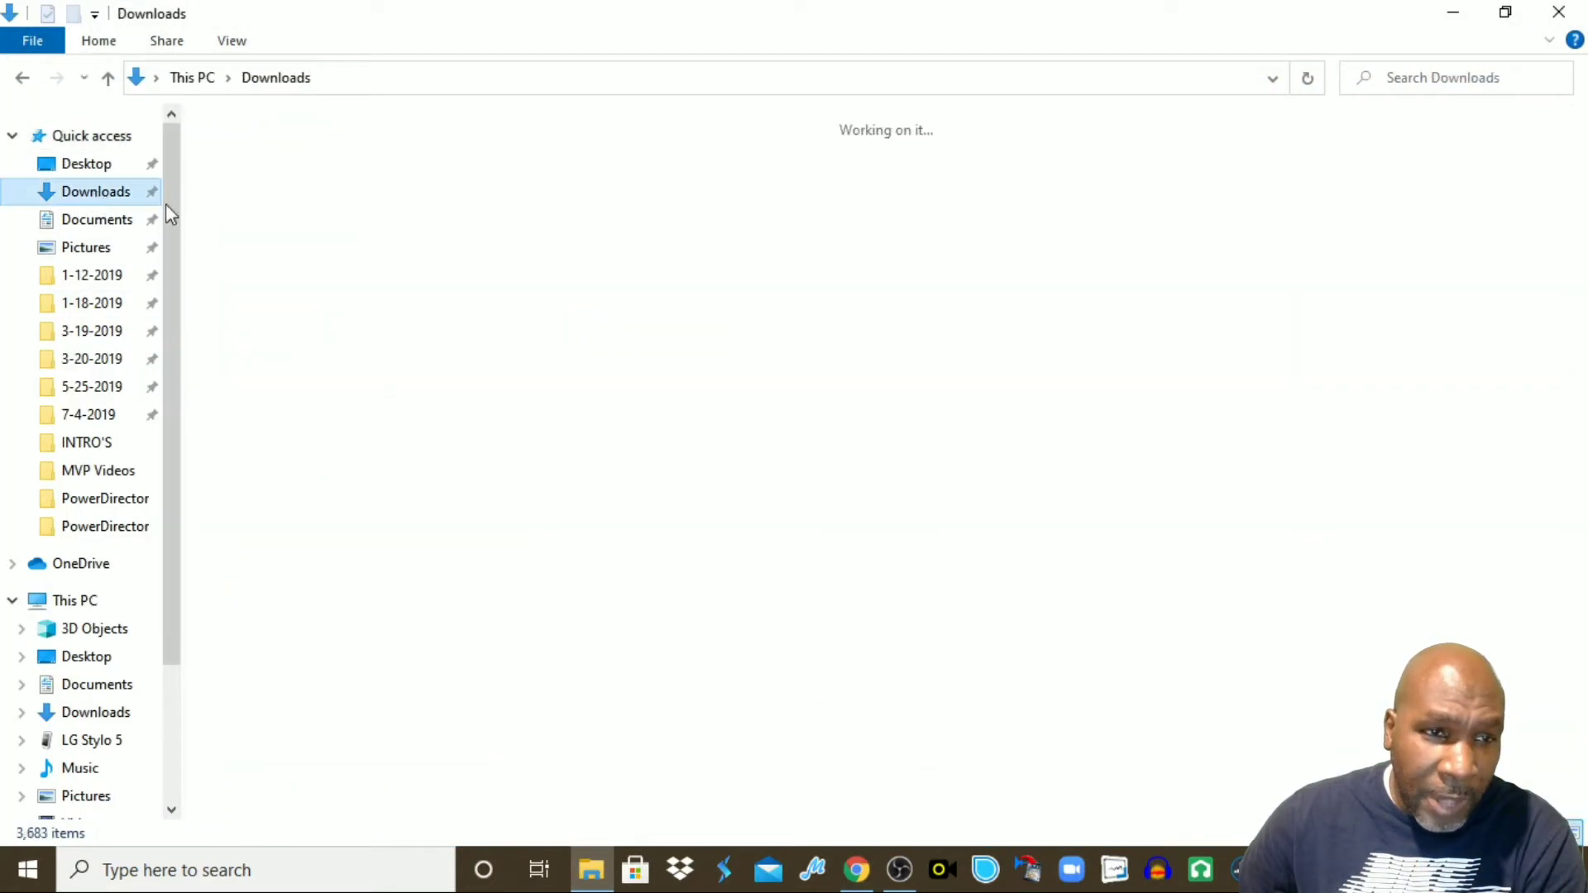
pyautogui.scroll(-15, 839, 397)
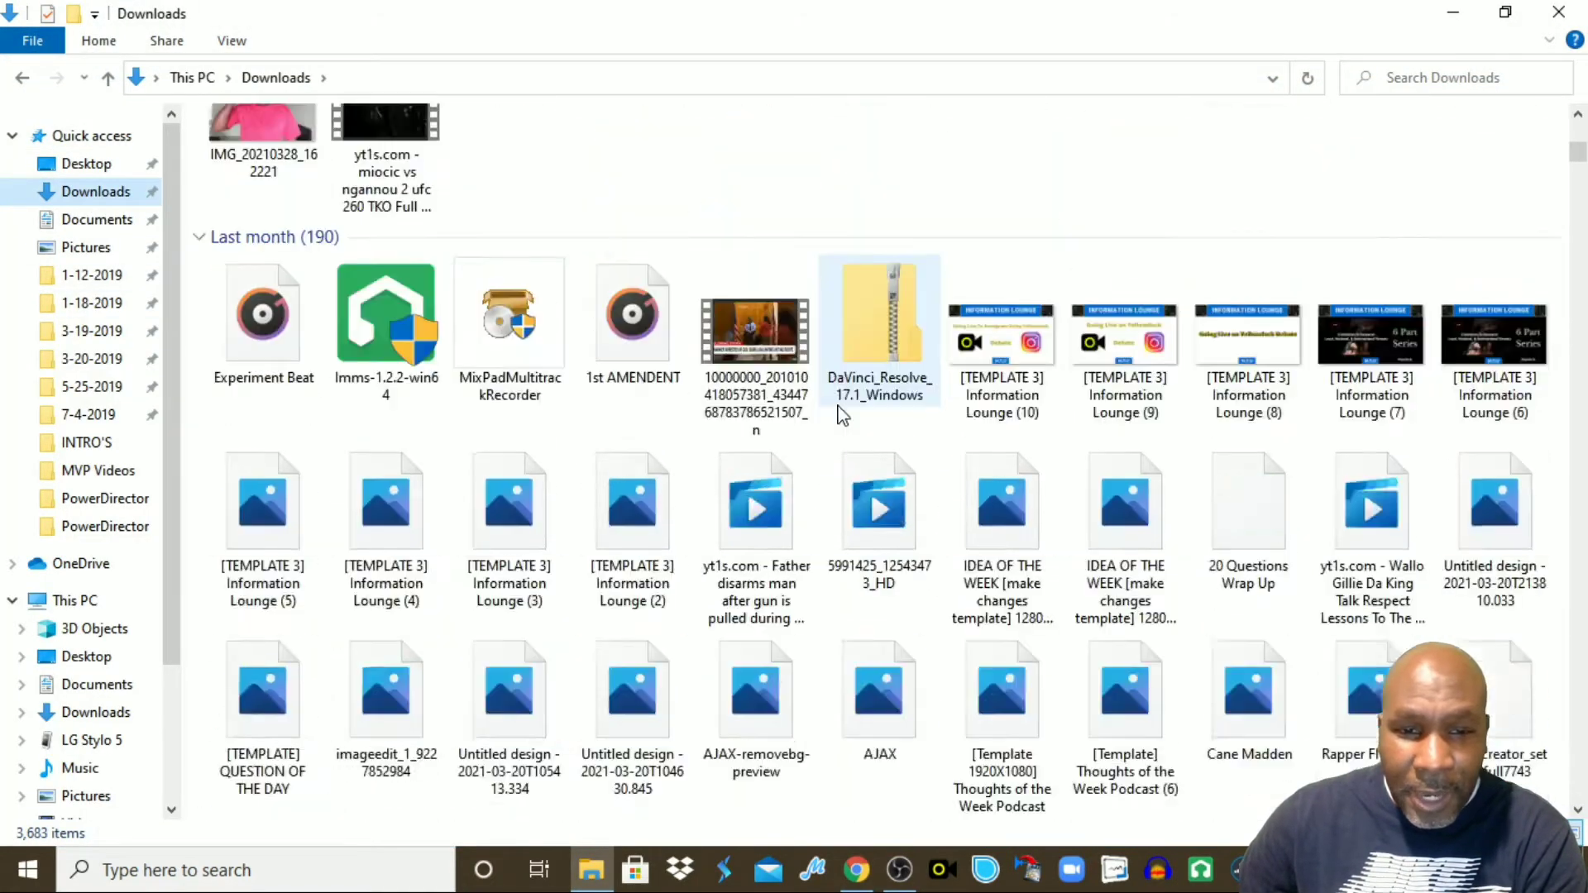
pyautogui.scroll(-10, 841, 417)
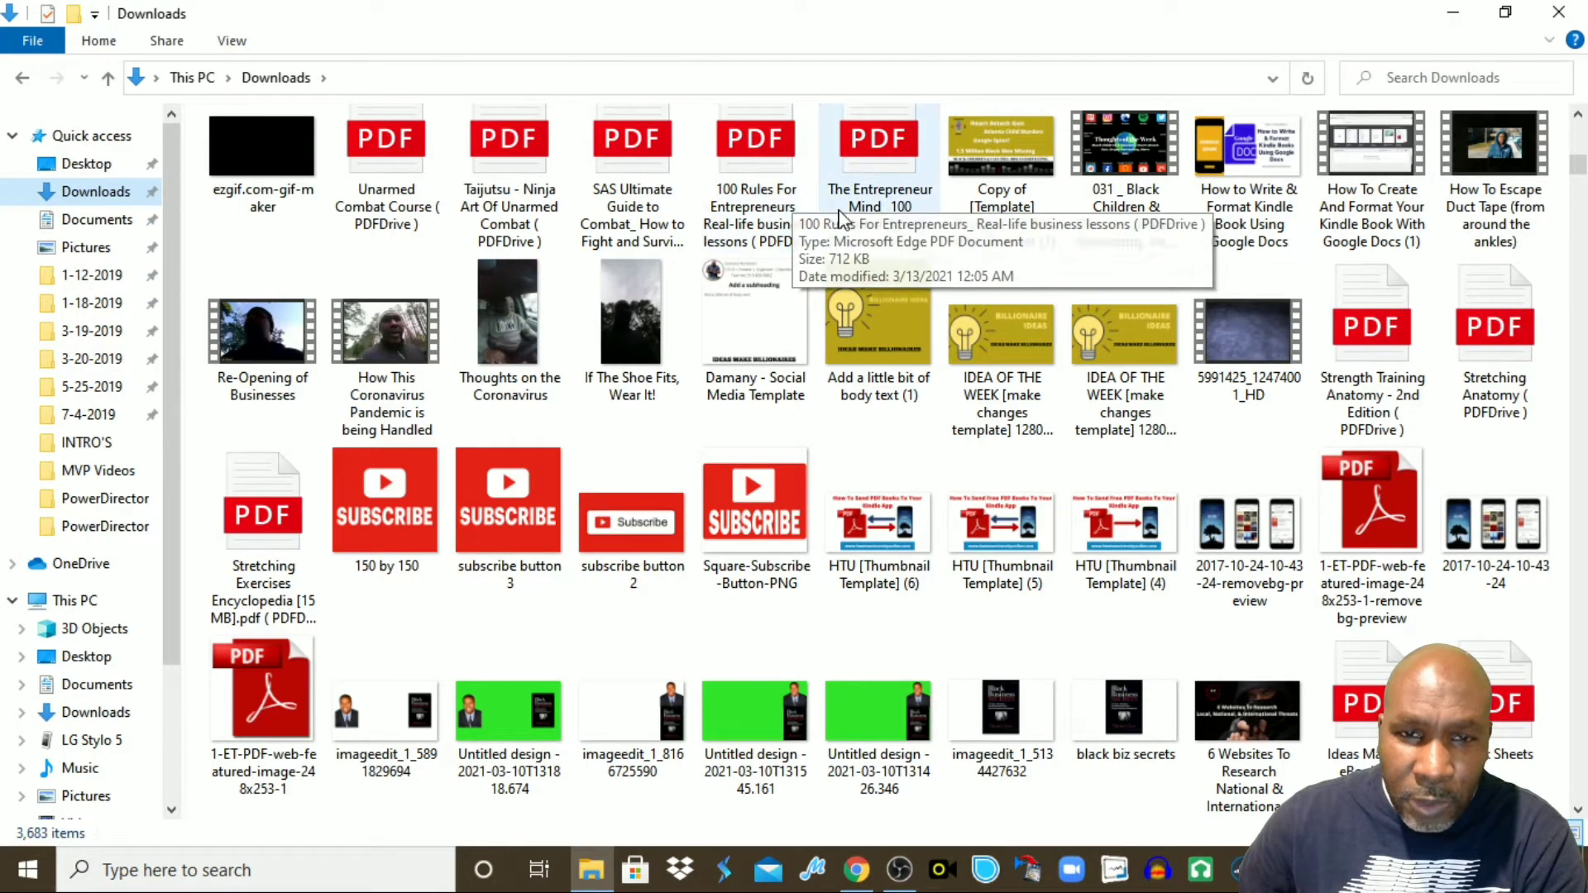
pyautogui.click(762, 190)
pyautogui.rightClick(762, 180)
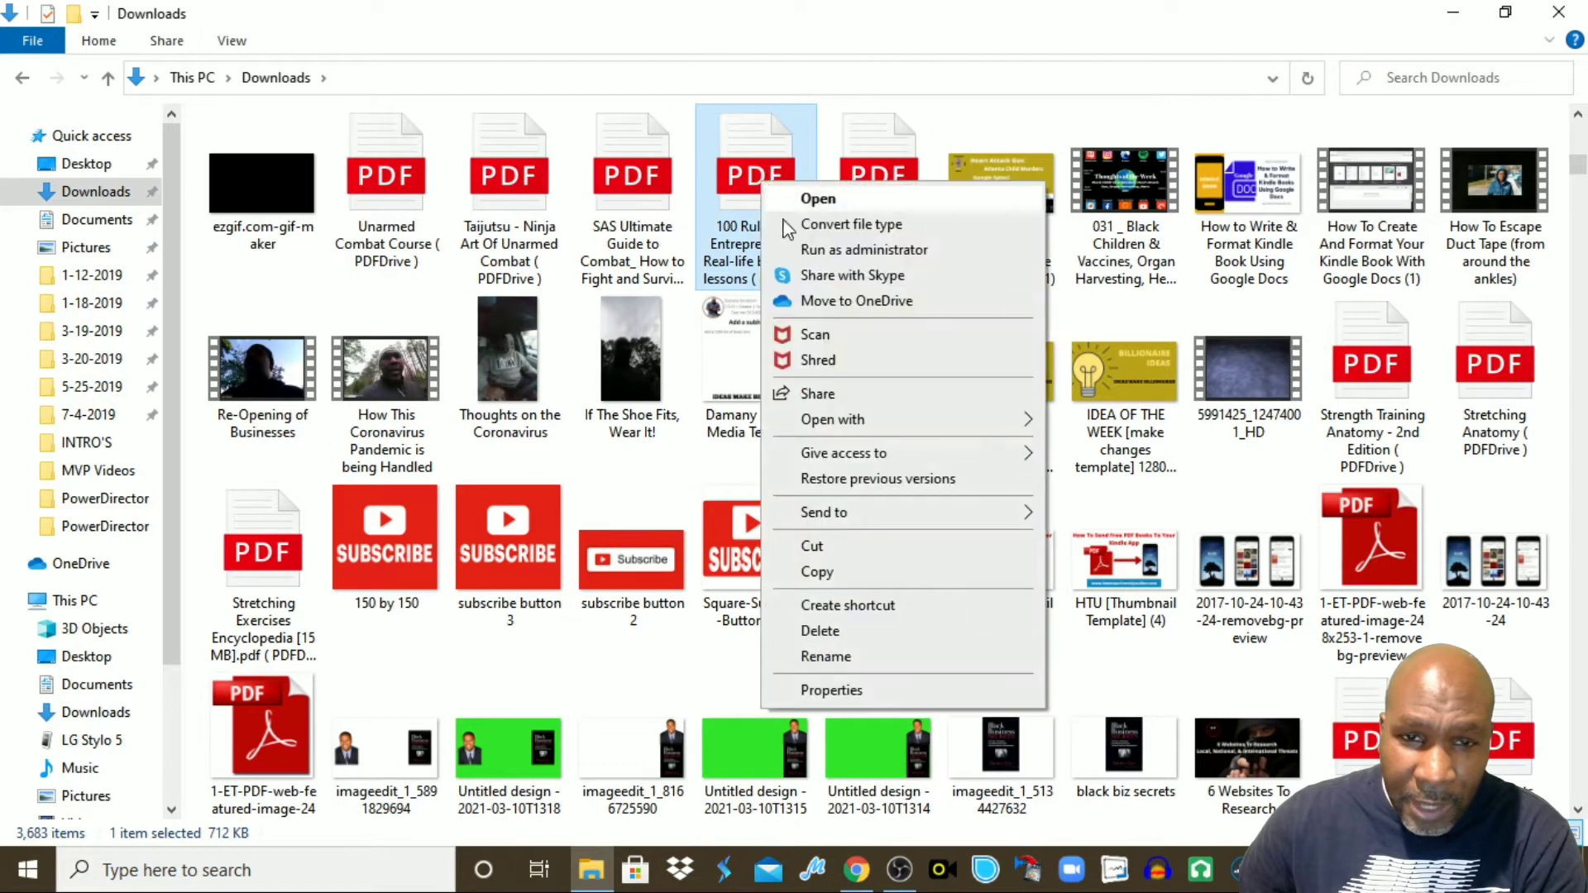
pyautogui.click(817, 574)
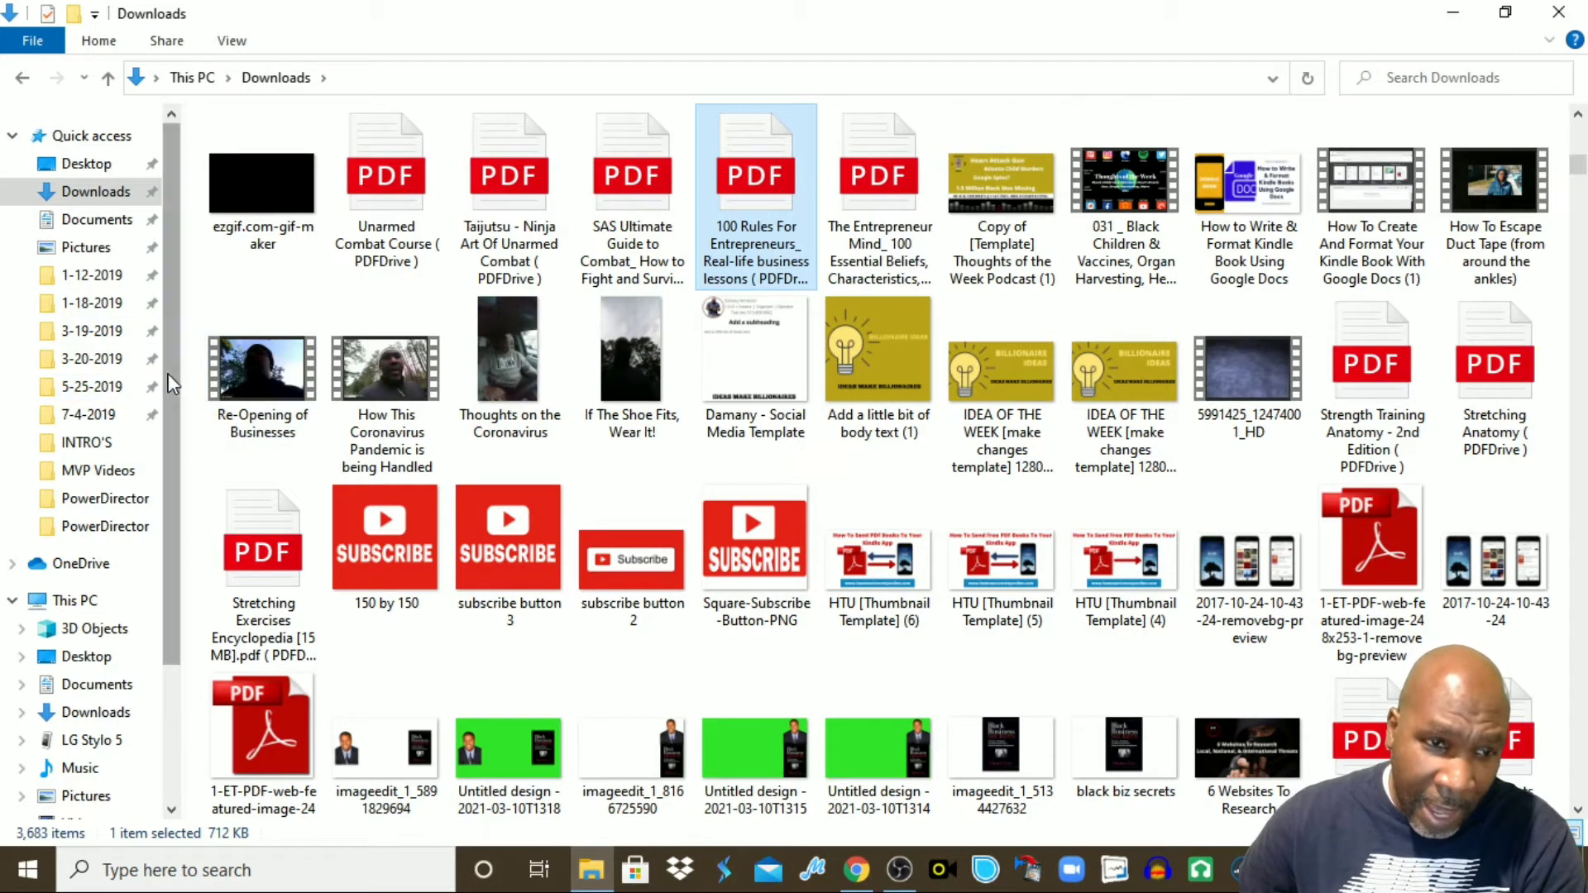
# - Open the kindle folder in the internal shared storage of the LG Stylo 5 phone
pyautogui.scroll(-2, 165, 380)
pyautogui.scroll(2, 159, 429)
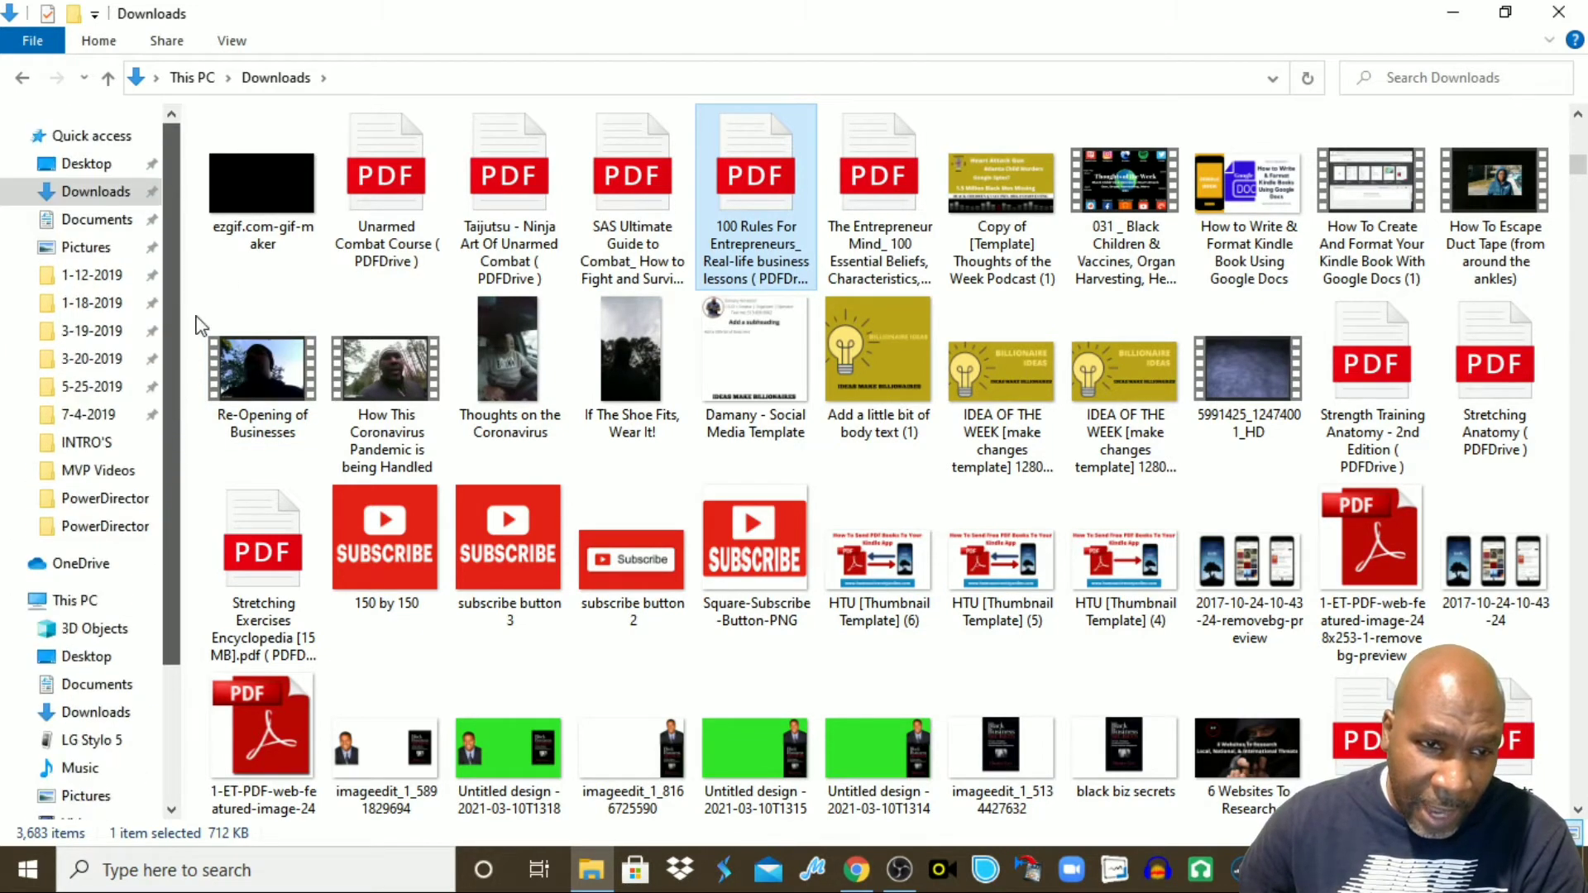
pyautogui.scroll(-2, 157, 463)
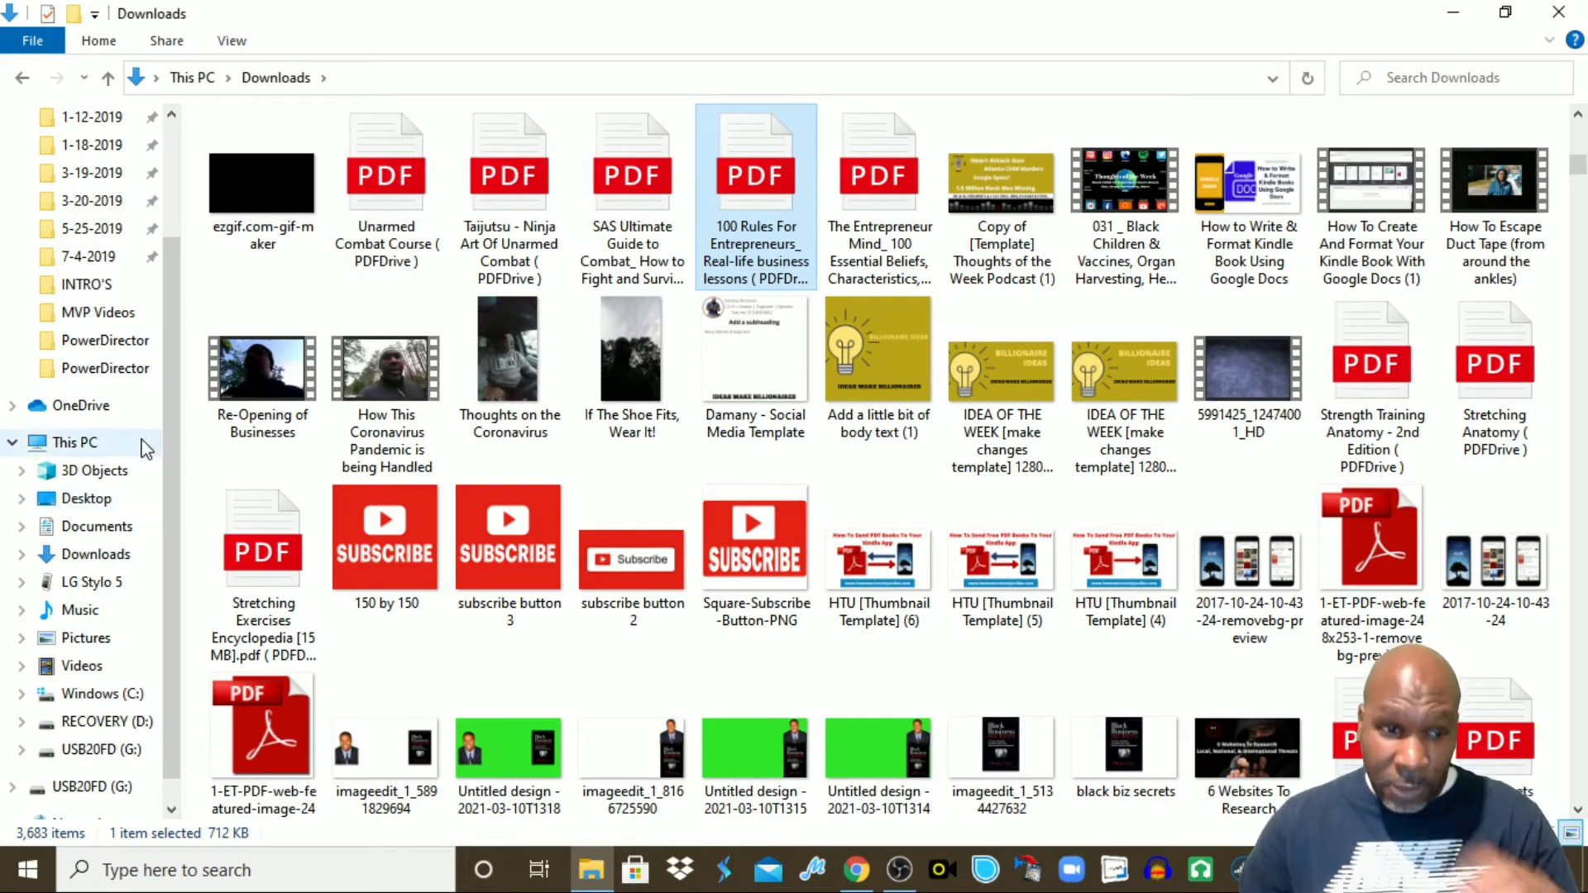
pyautogui.click(91, 582)
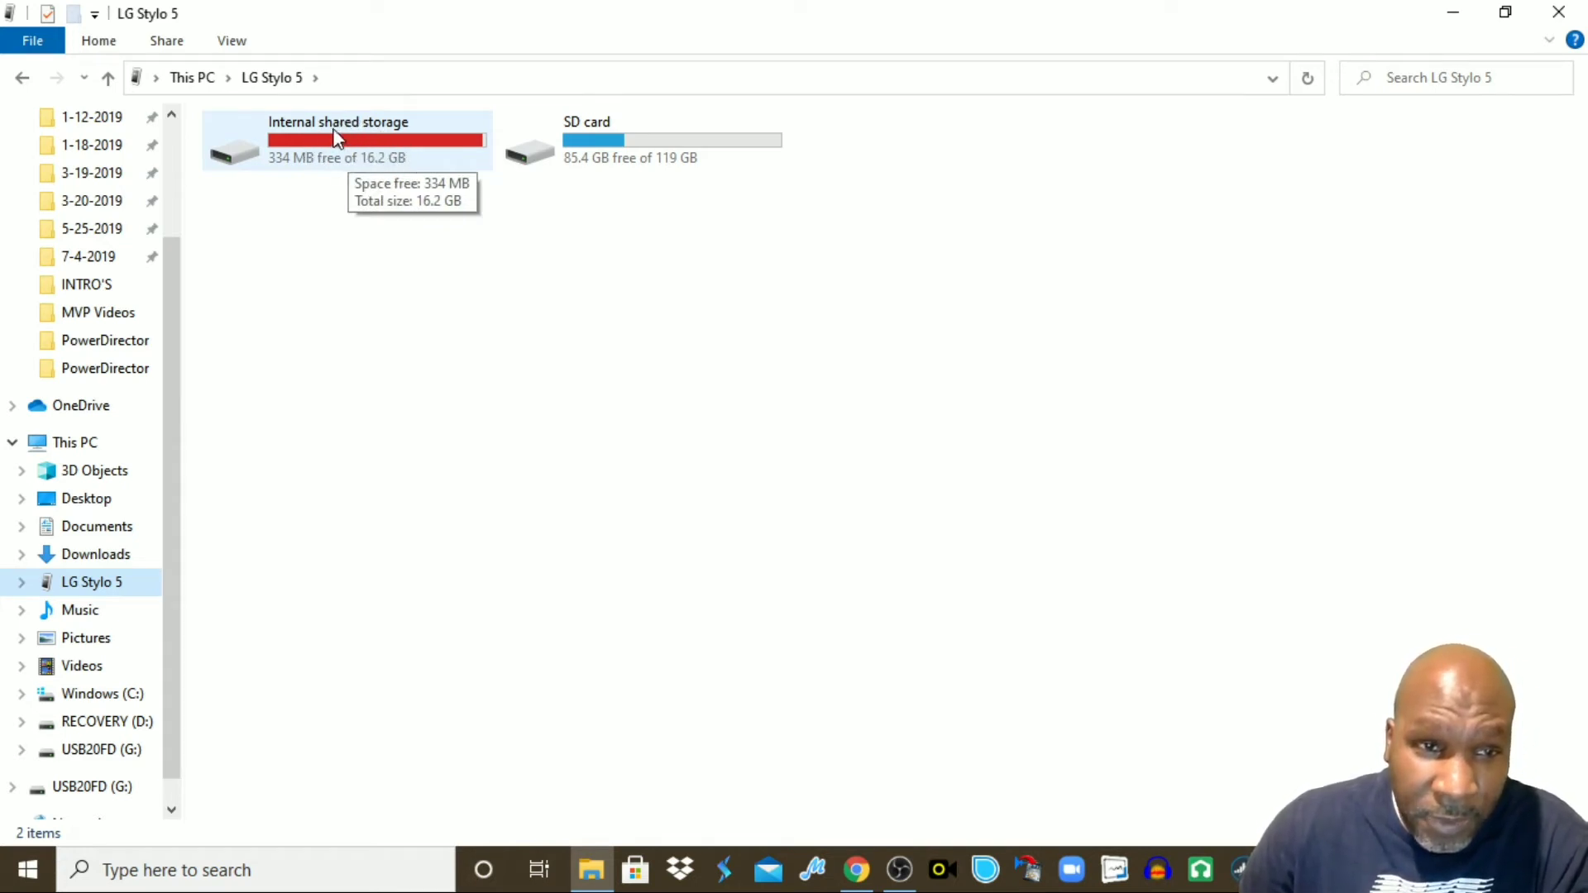
pyautogui.doubleClick(441, 153)
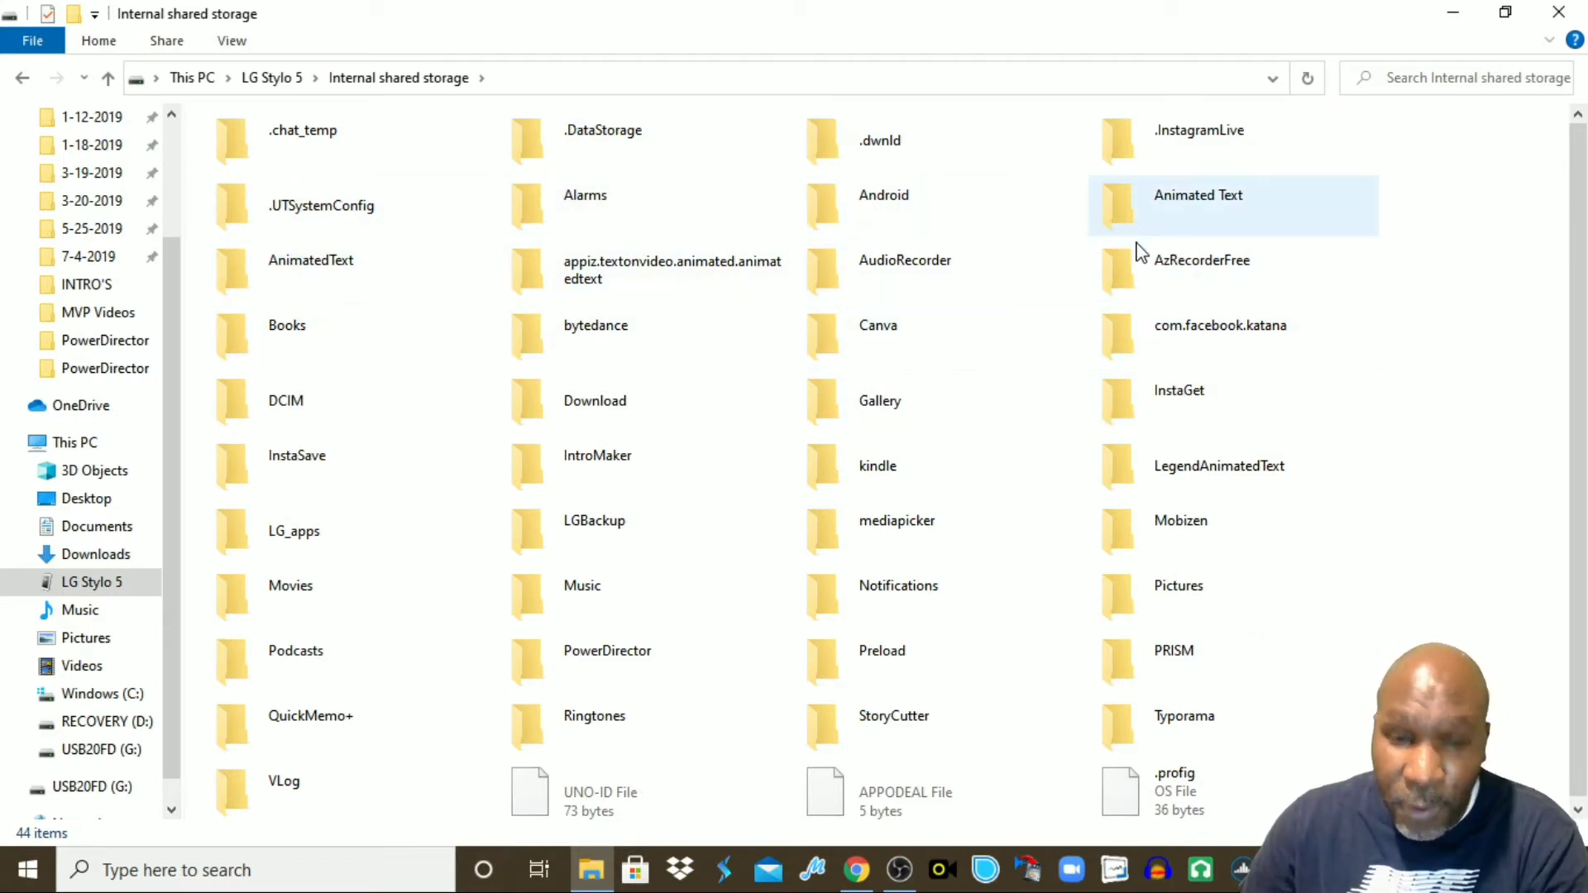
pyautogui.doubleClick(897, 471)
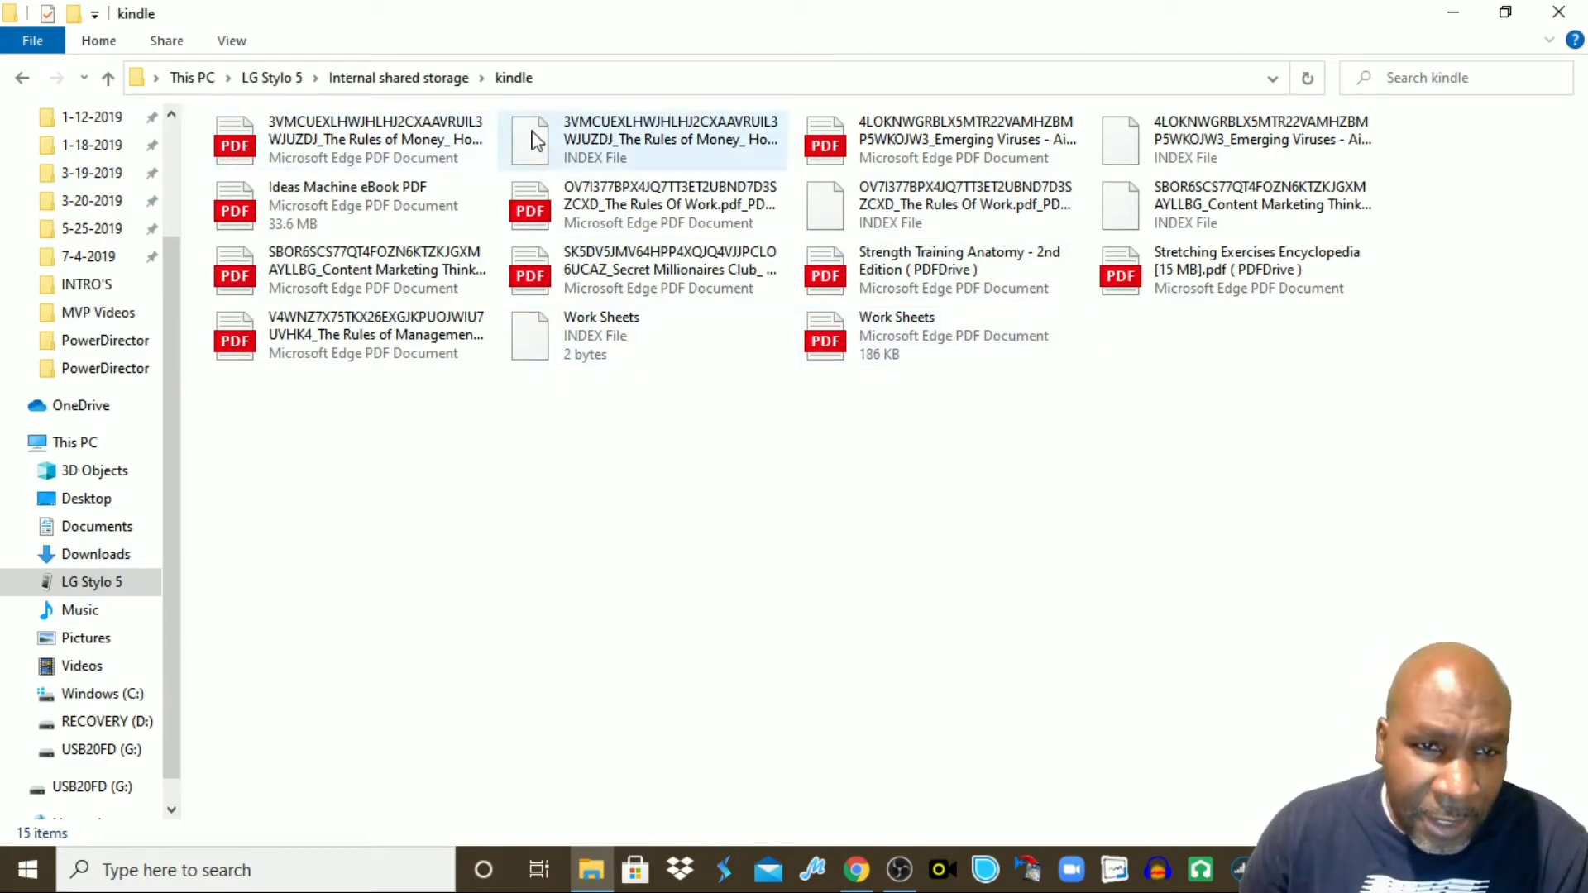
# - Permanently delete the INDEX files for The Rules of Money and Emerging Viruses from the kindle folder
pyautogui.click(649, 143)
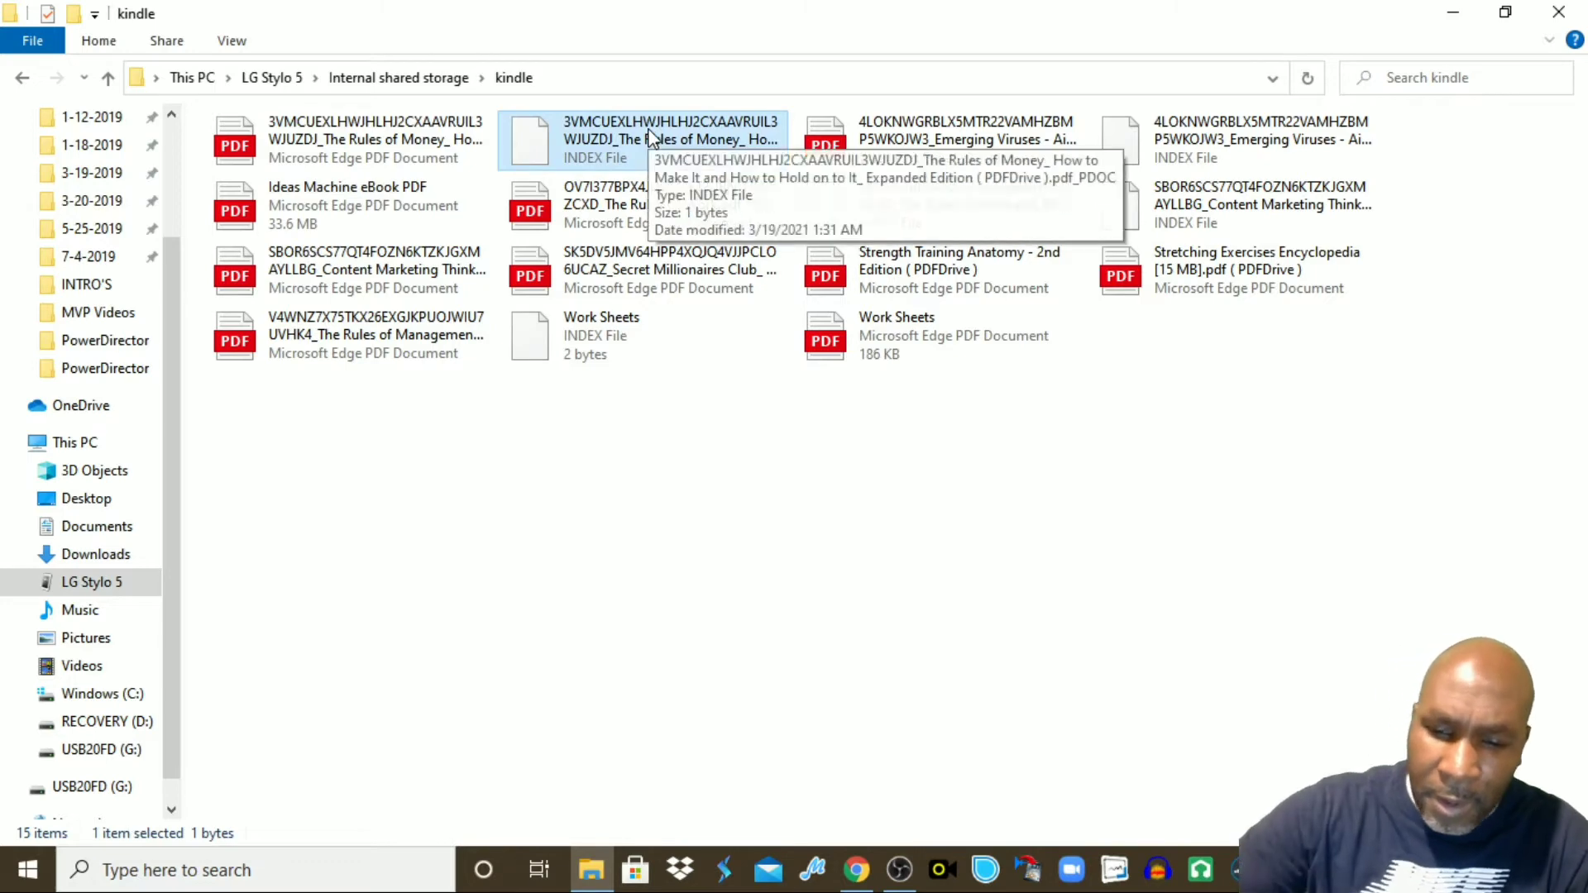
pyautogui.press('Delete')
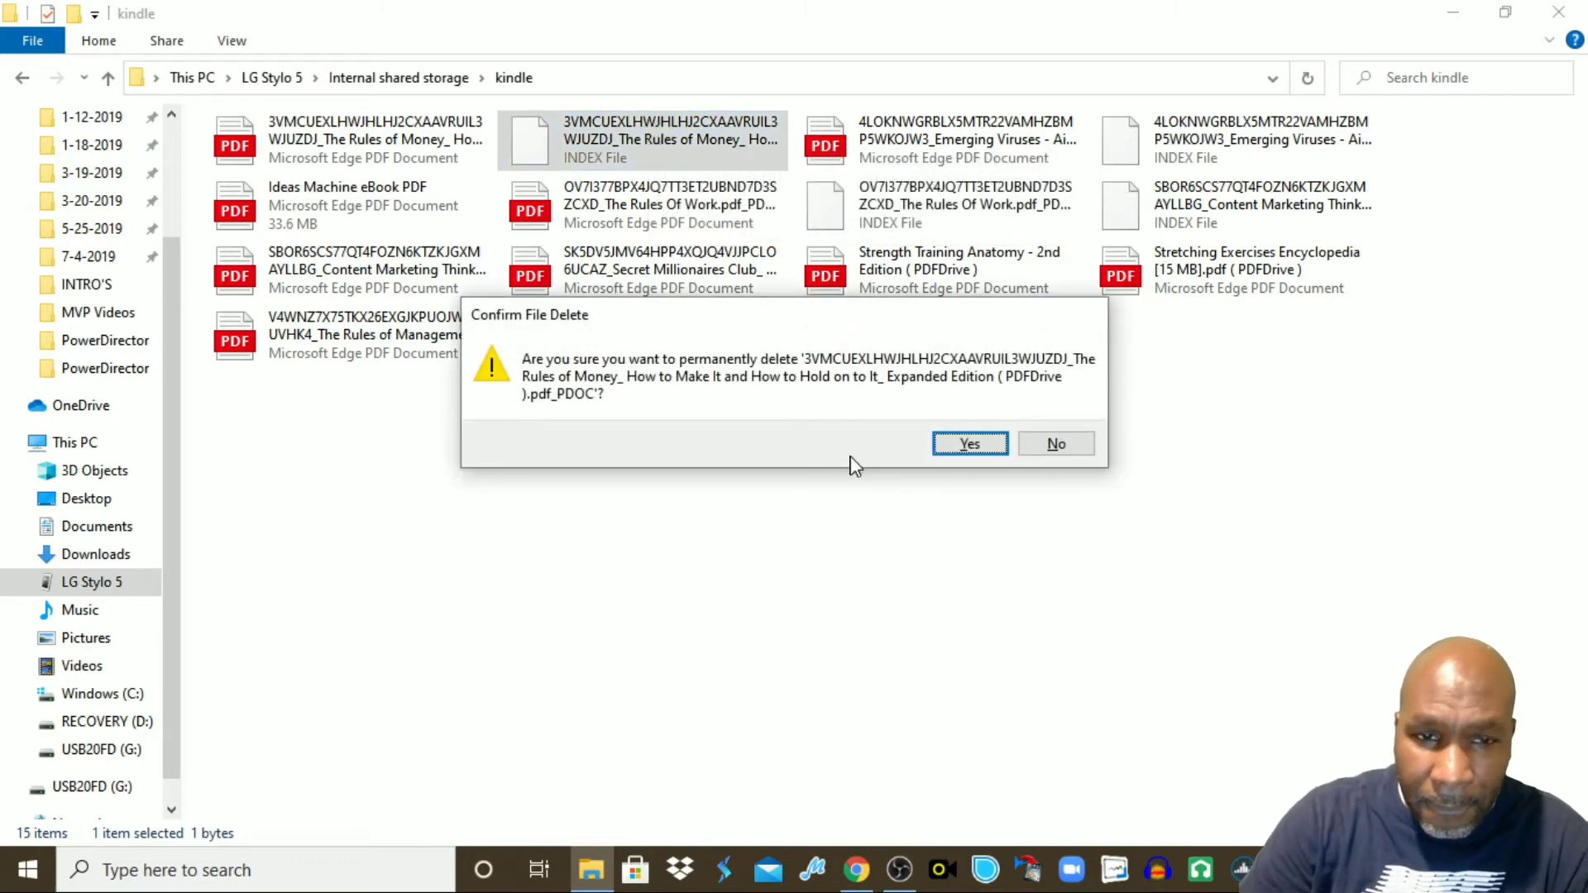
pyautogui.click(938, 445)
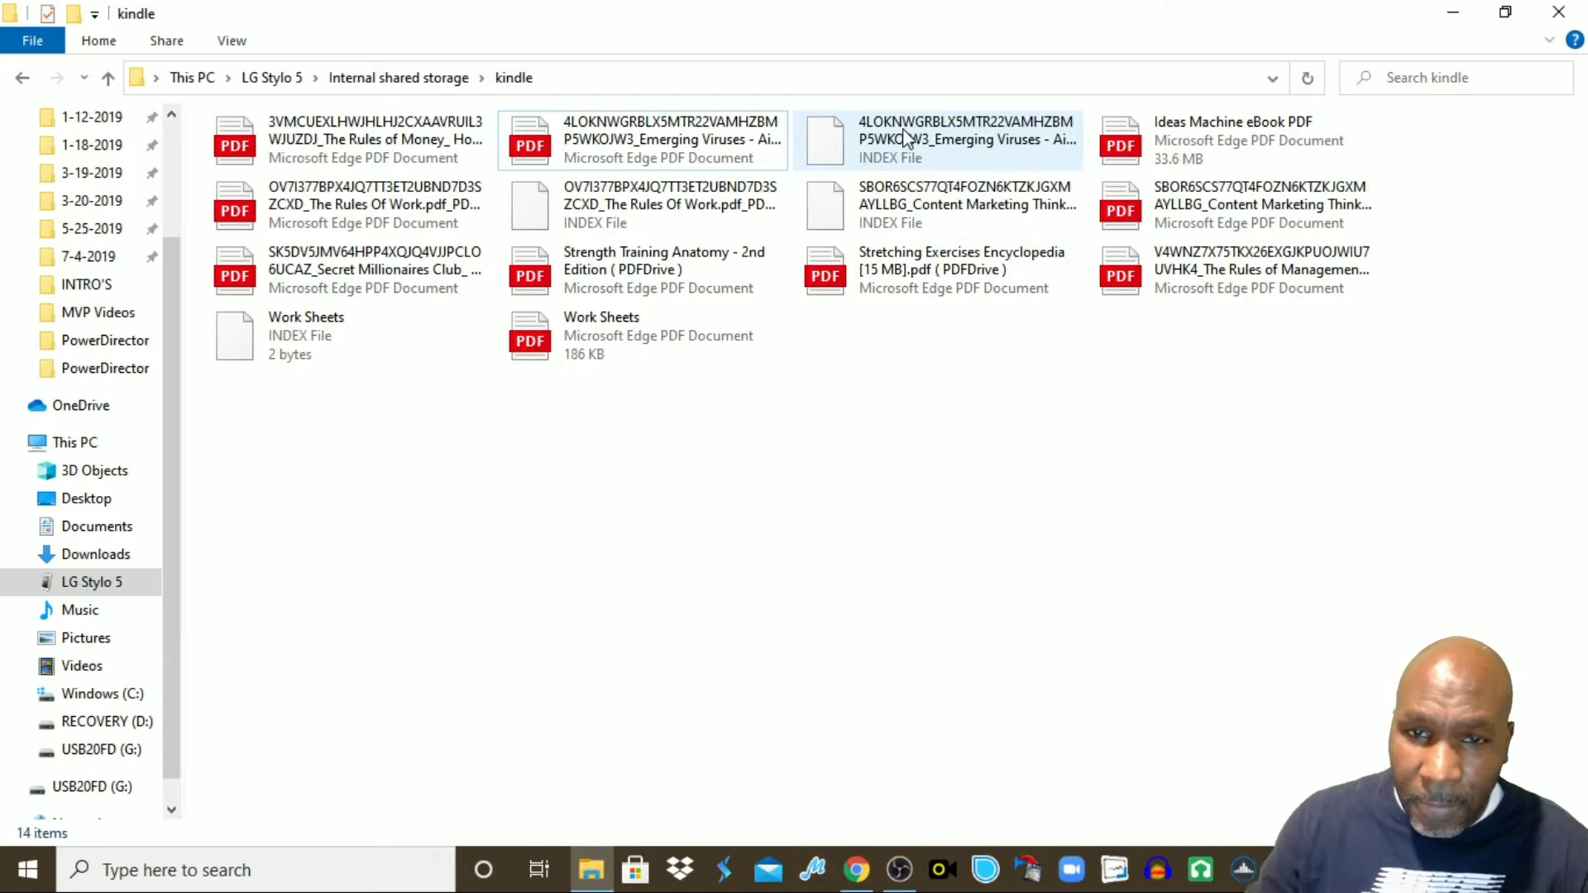
pyautogui.click(943, 143)
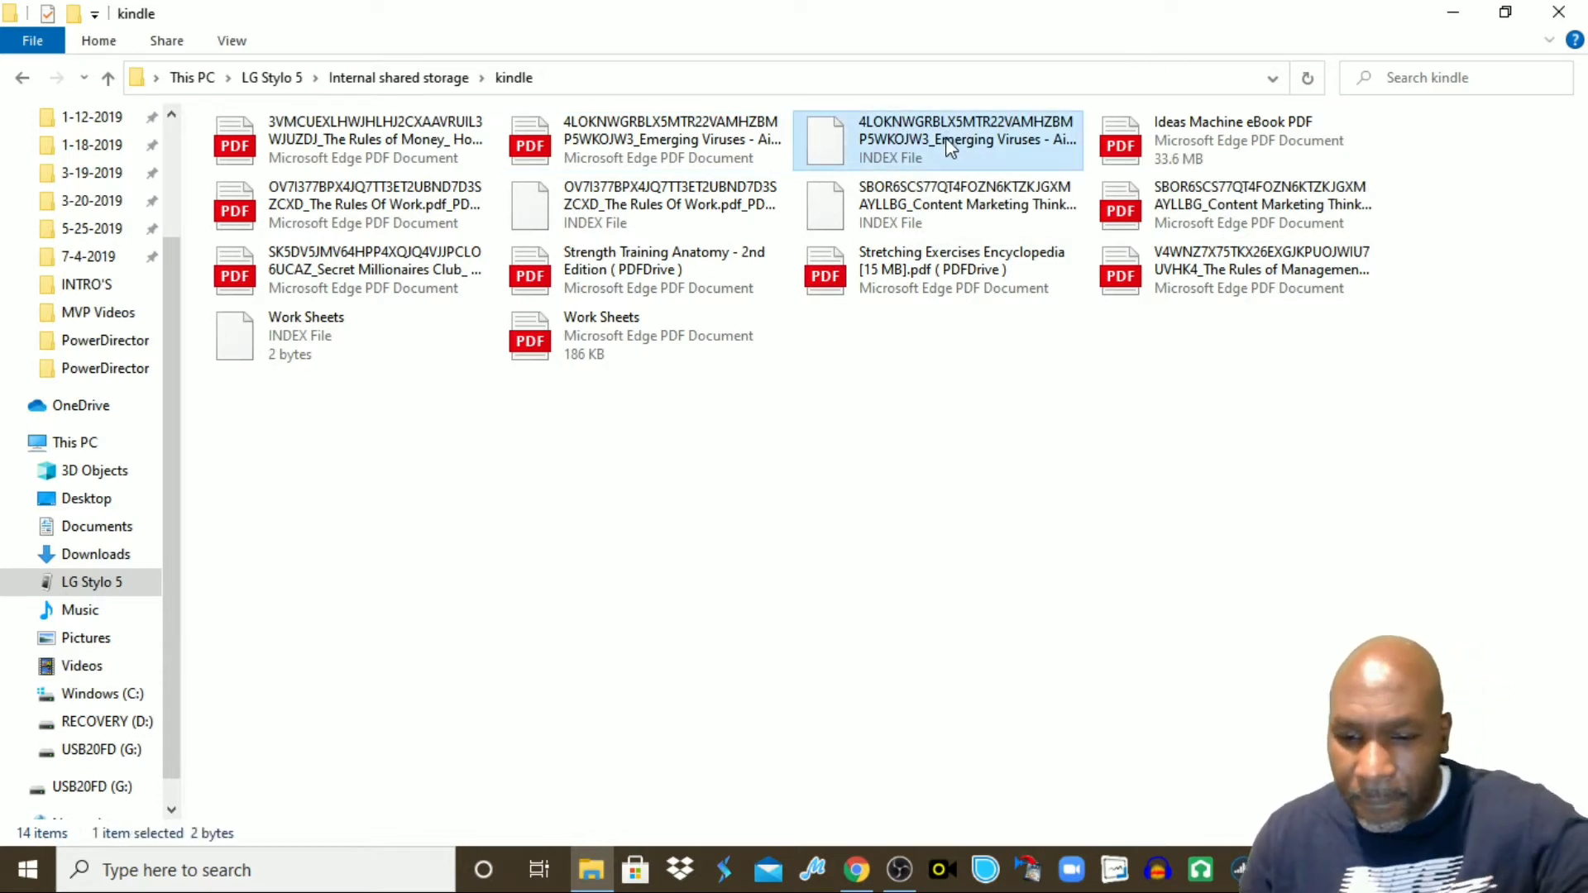
pyautogui.press('Delete')
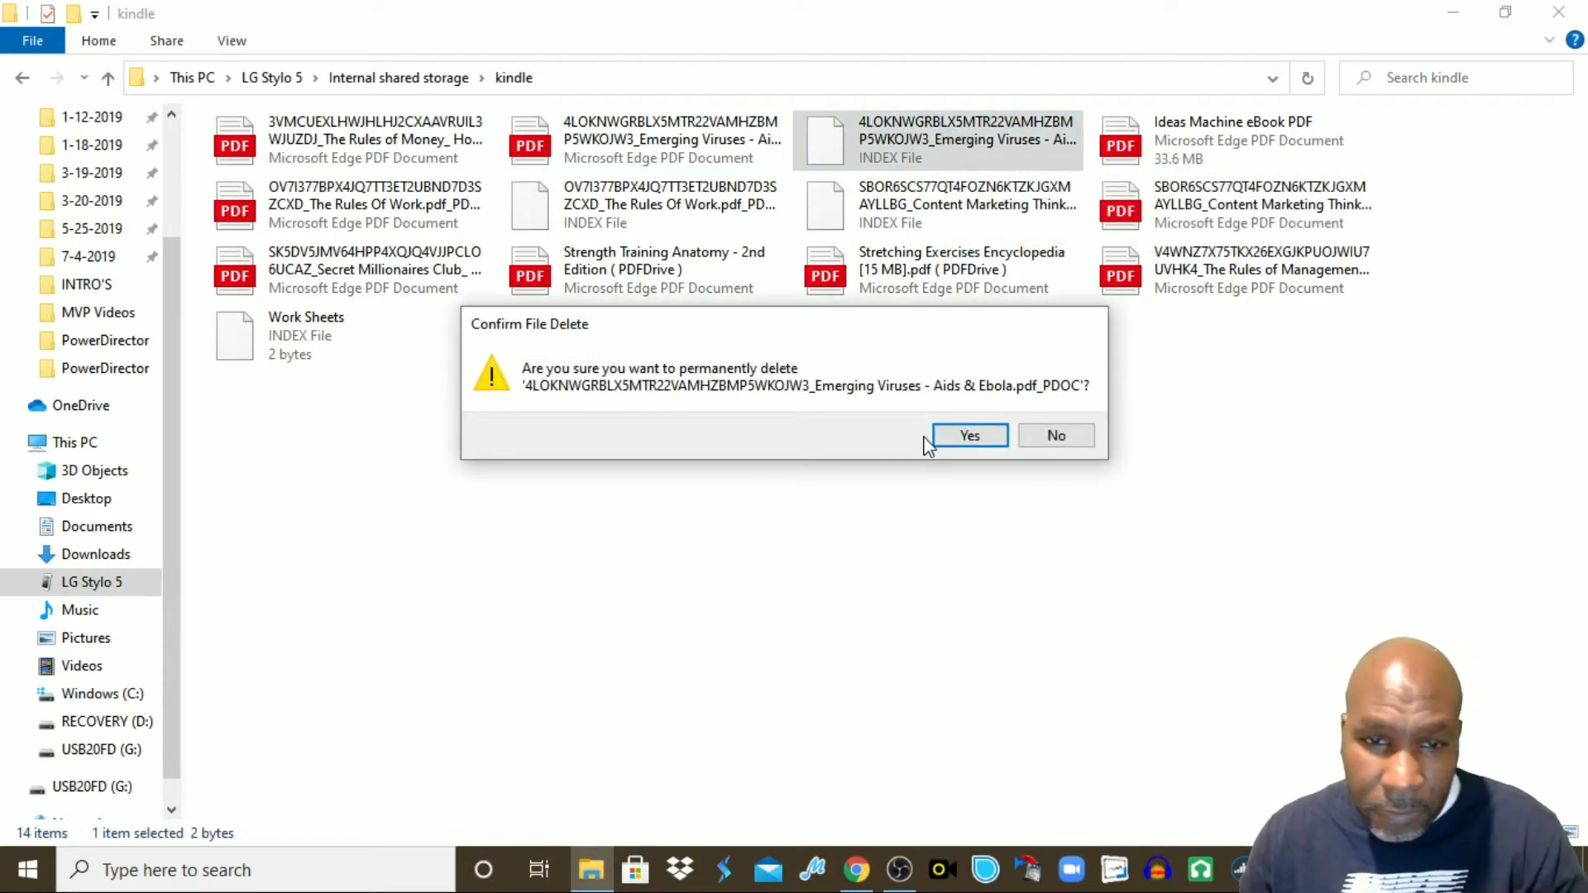
pyautogui.click(960, 439)
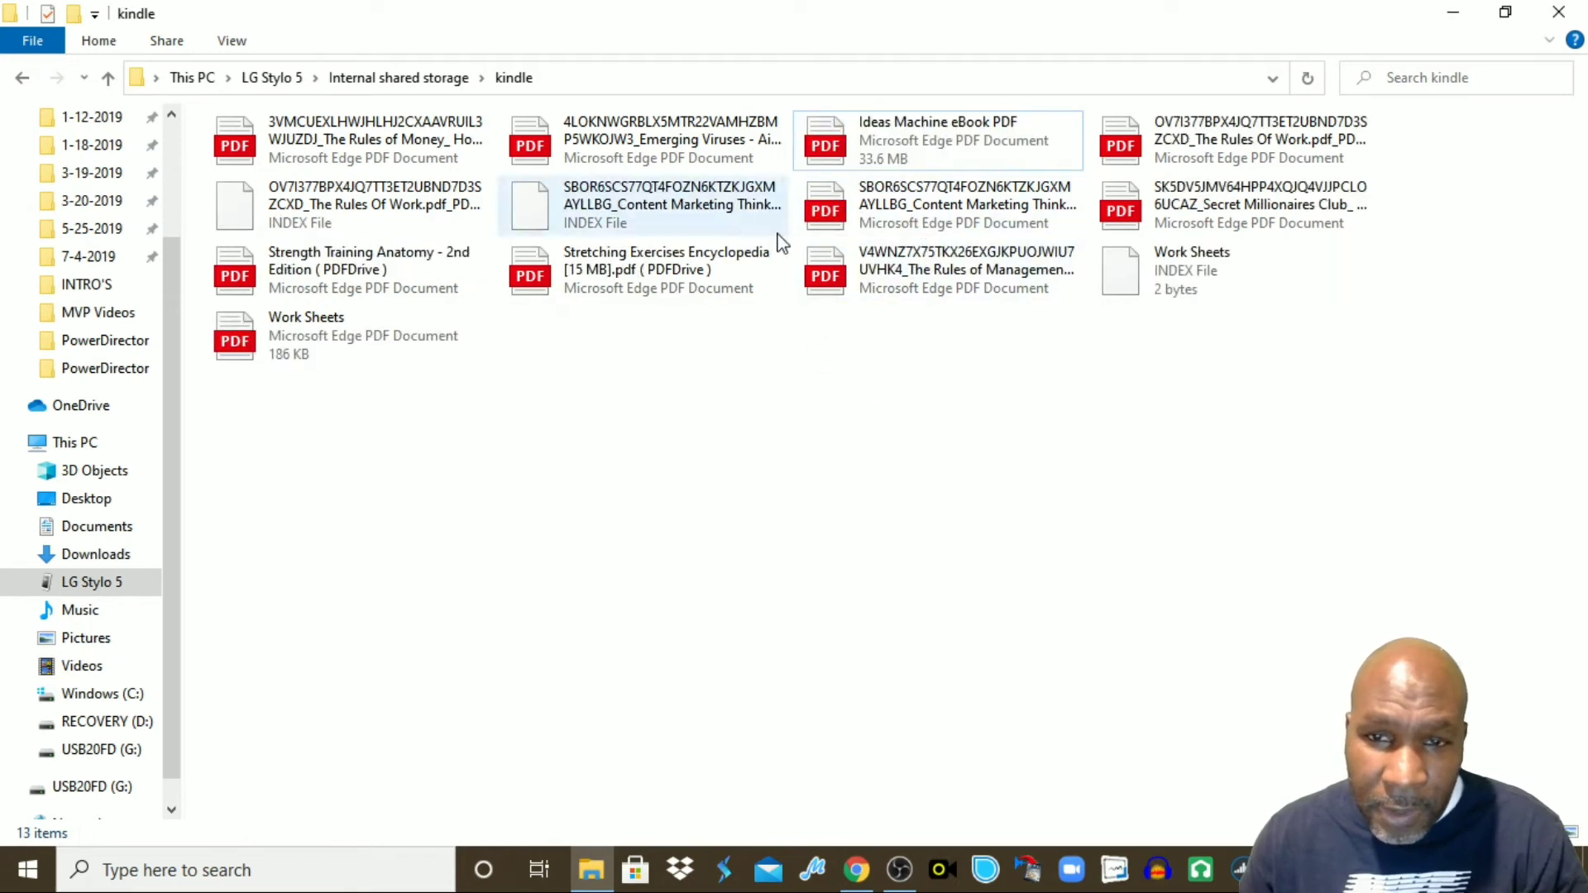
# - Permanently delete the remaining INDEX files for Work Sheets, Content Marketing and The Rules Of Work
pyautogui.click(1203, 273)
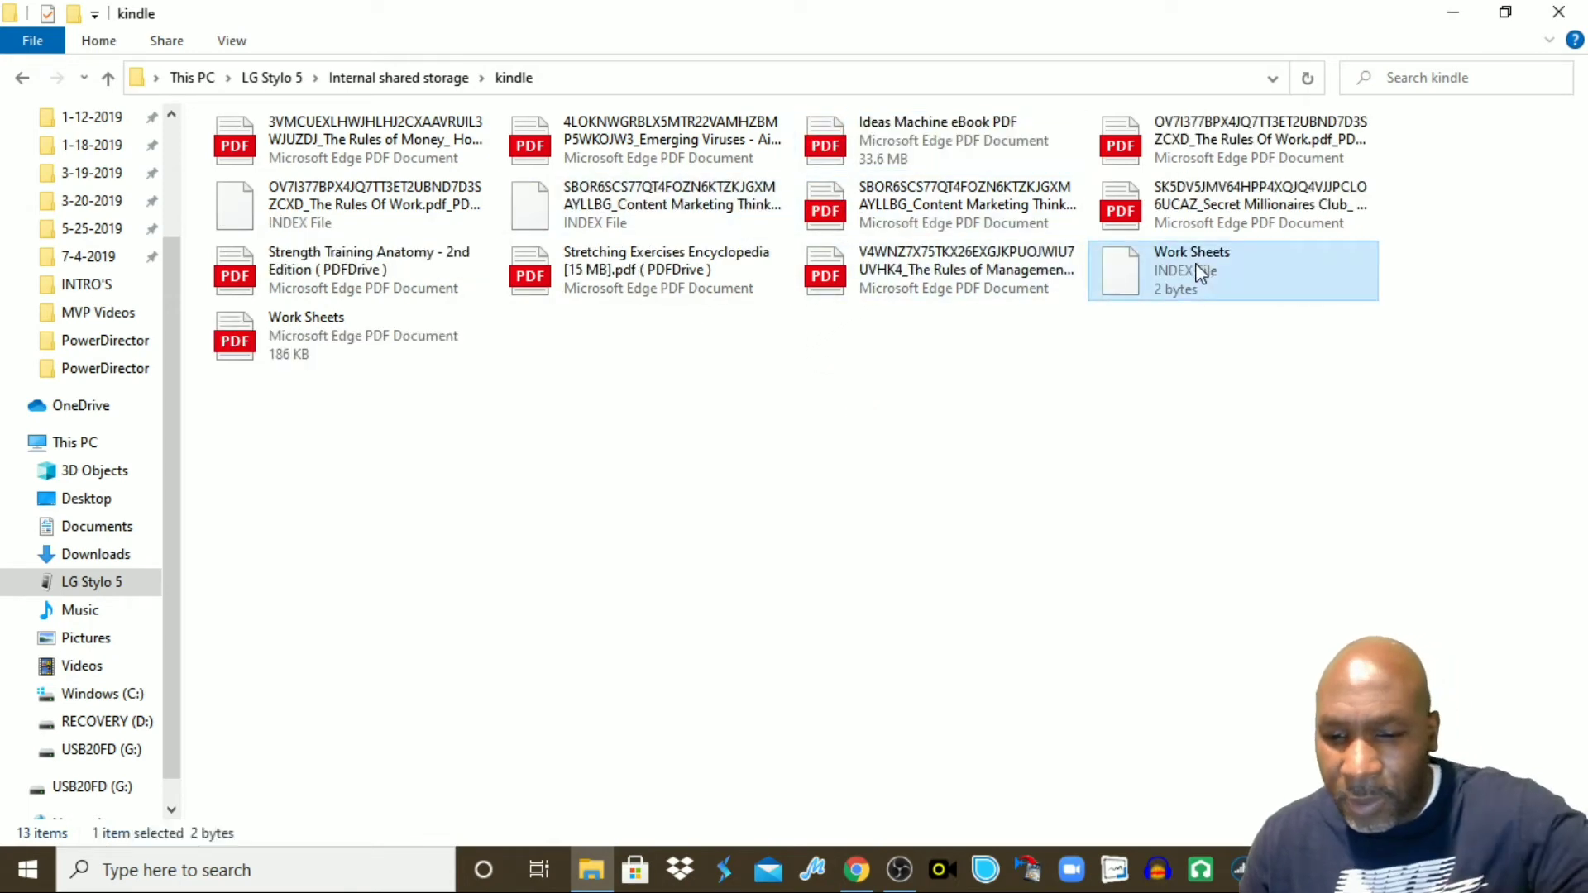
pyautogui.press('Delete')
pyautogui.click(860, 432)
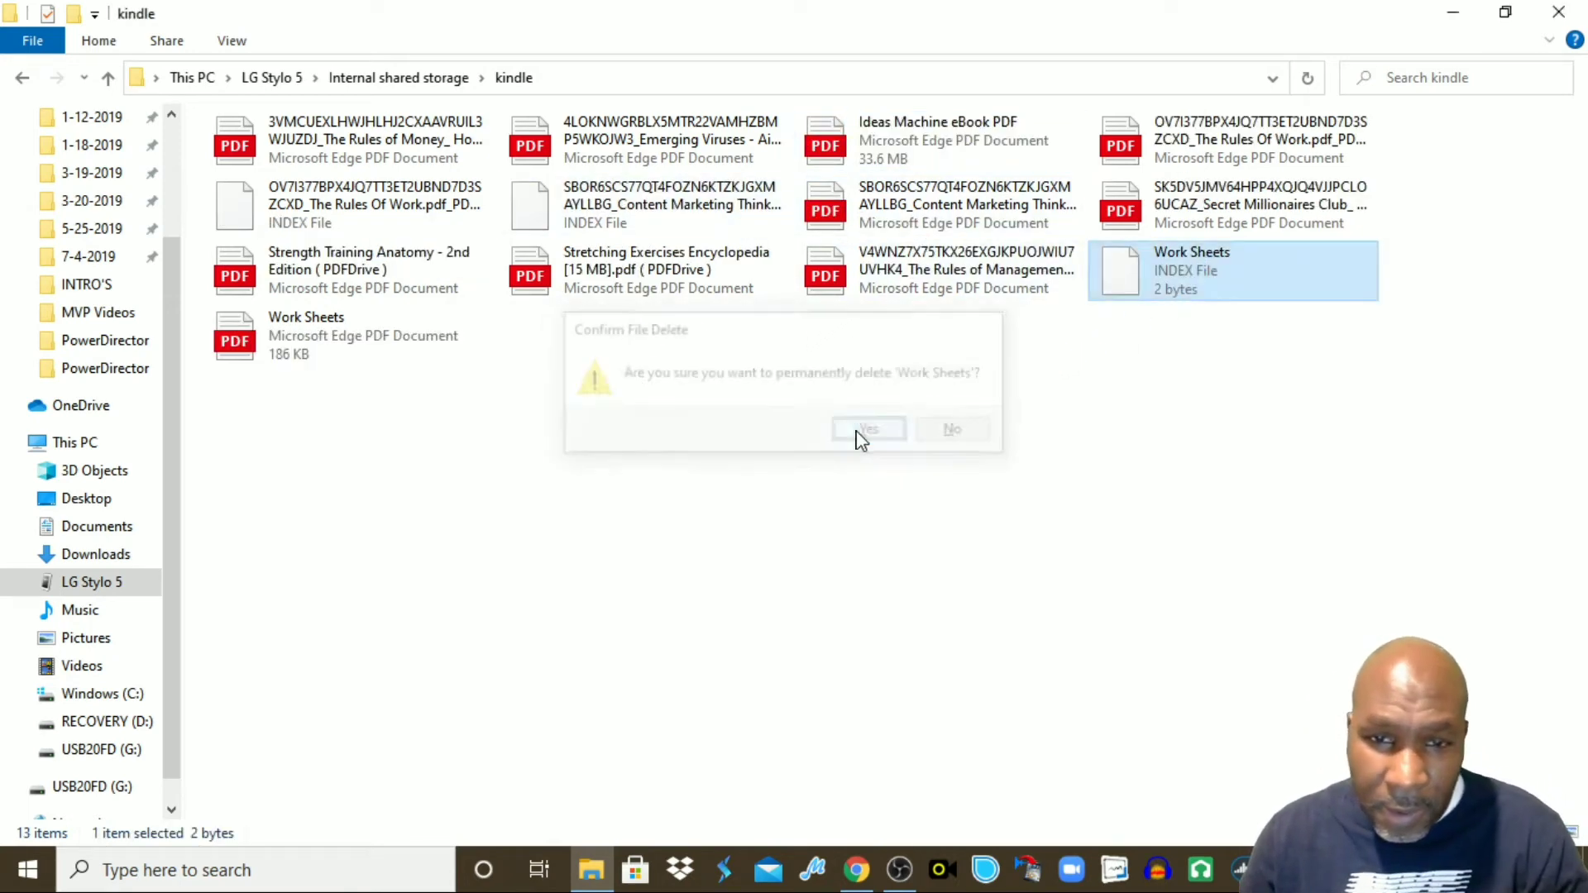
pyautogui.click(643, 232)
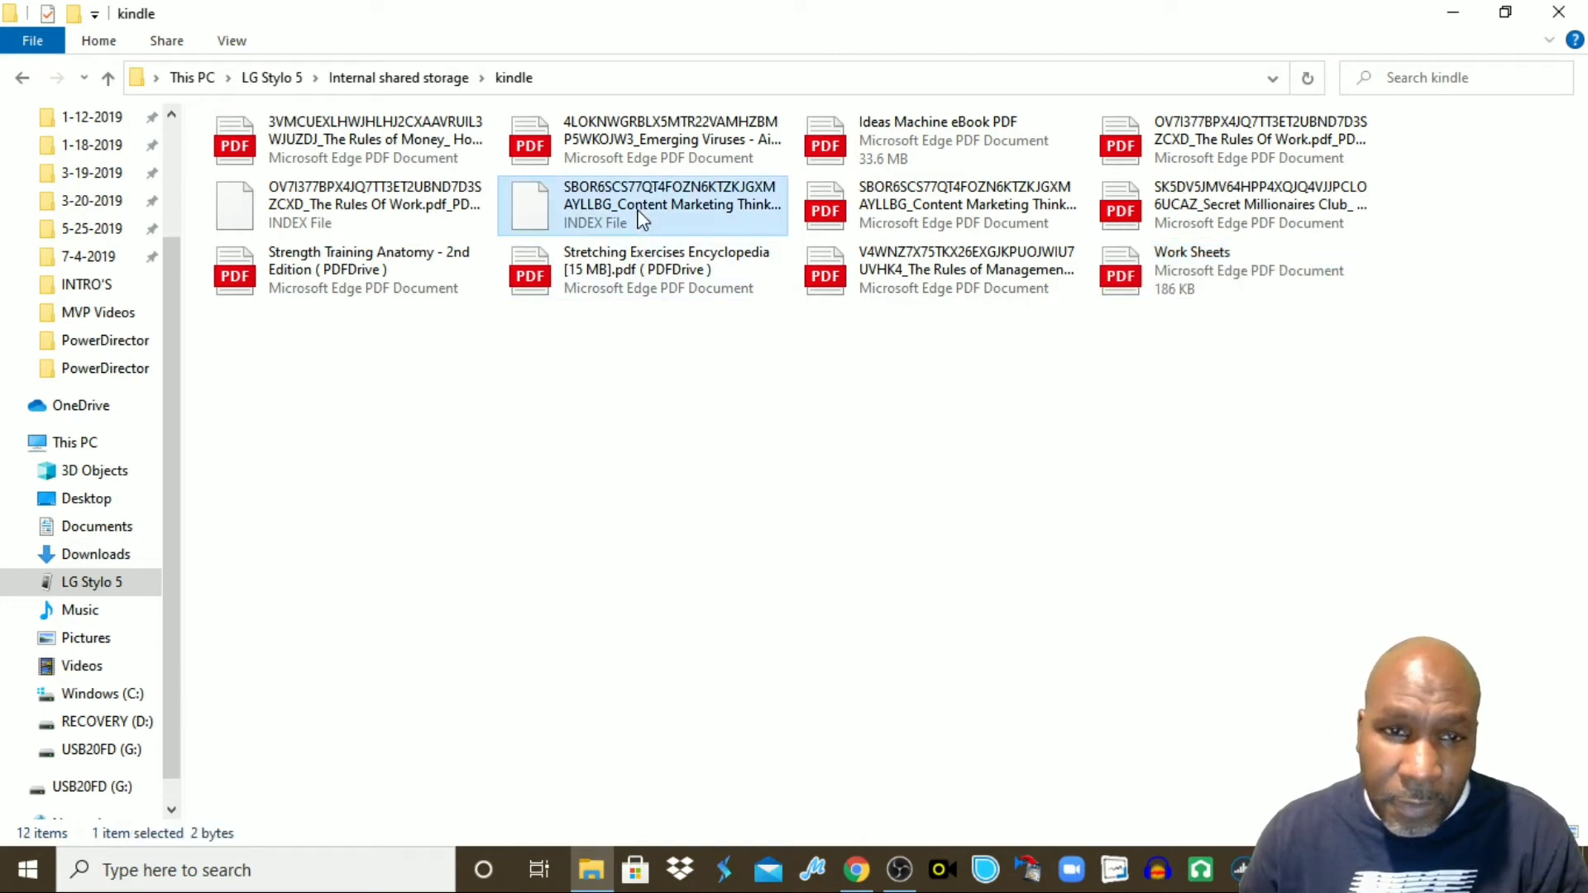
pyautogui.press('Delete')
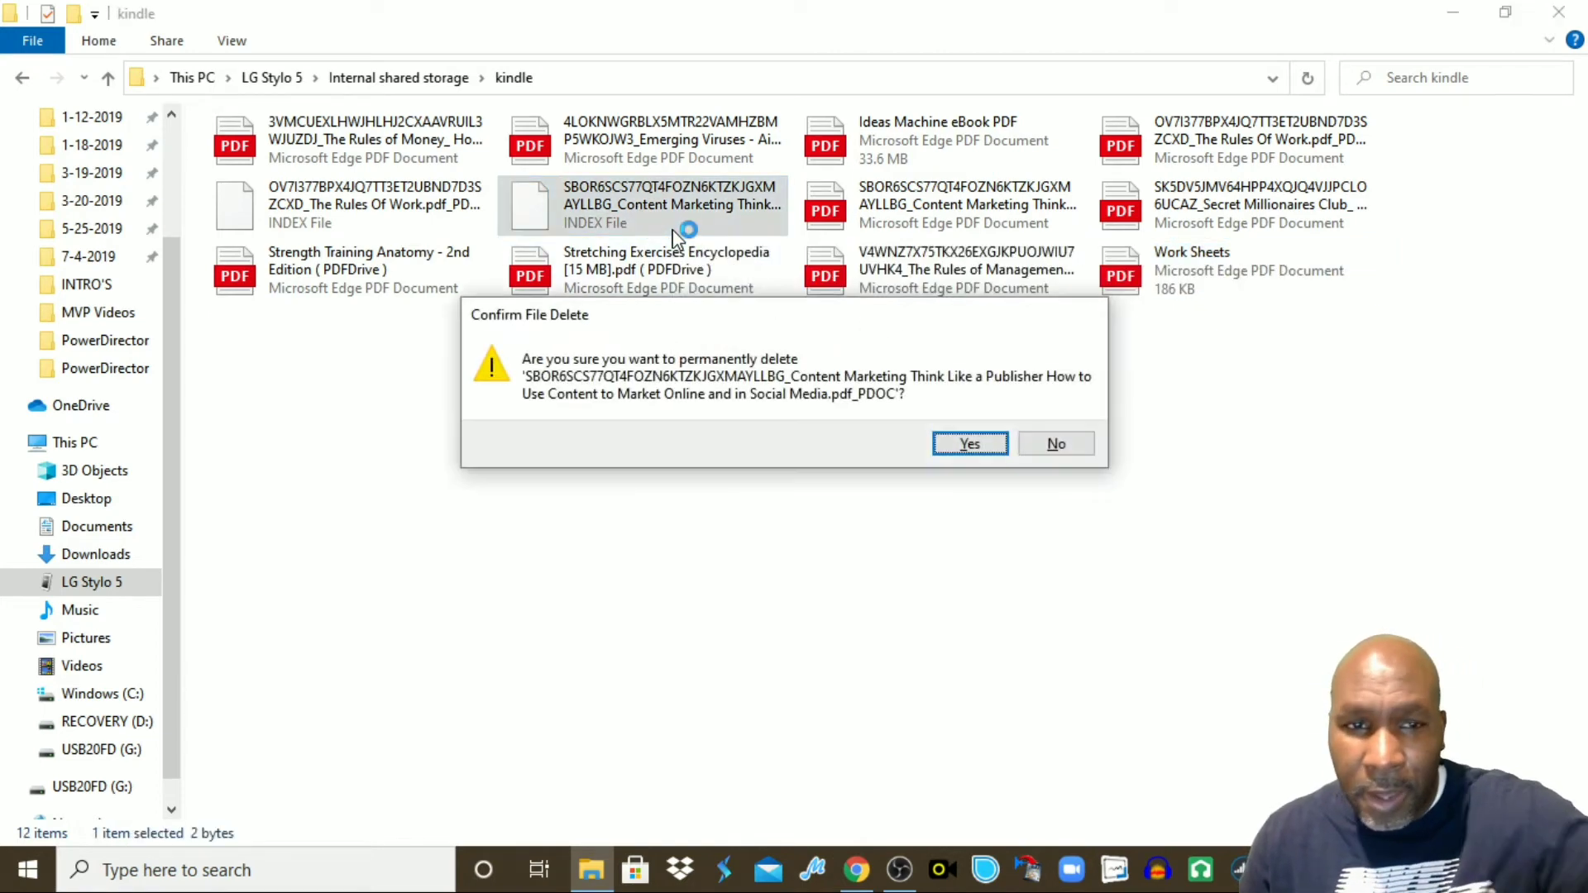
pyautogui.click(948, 445)
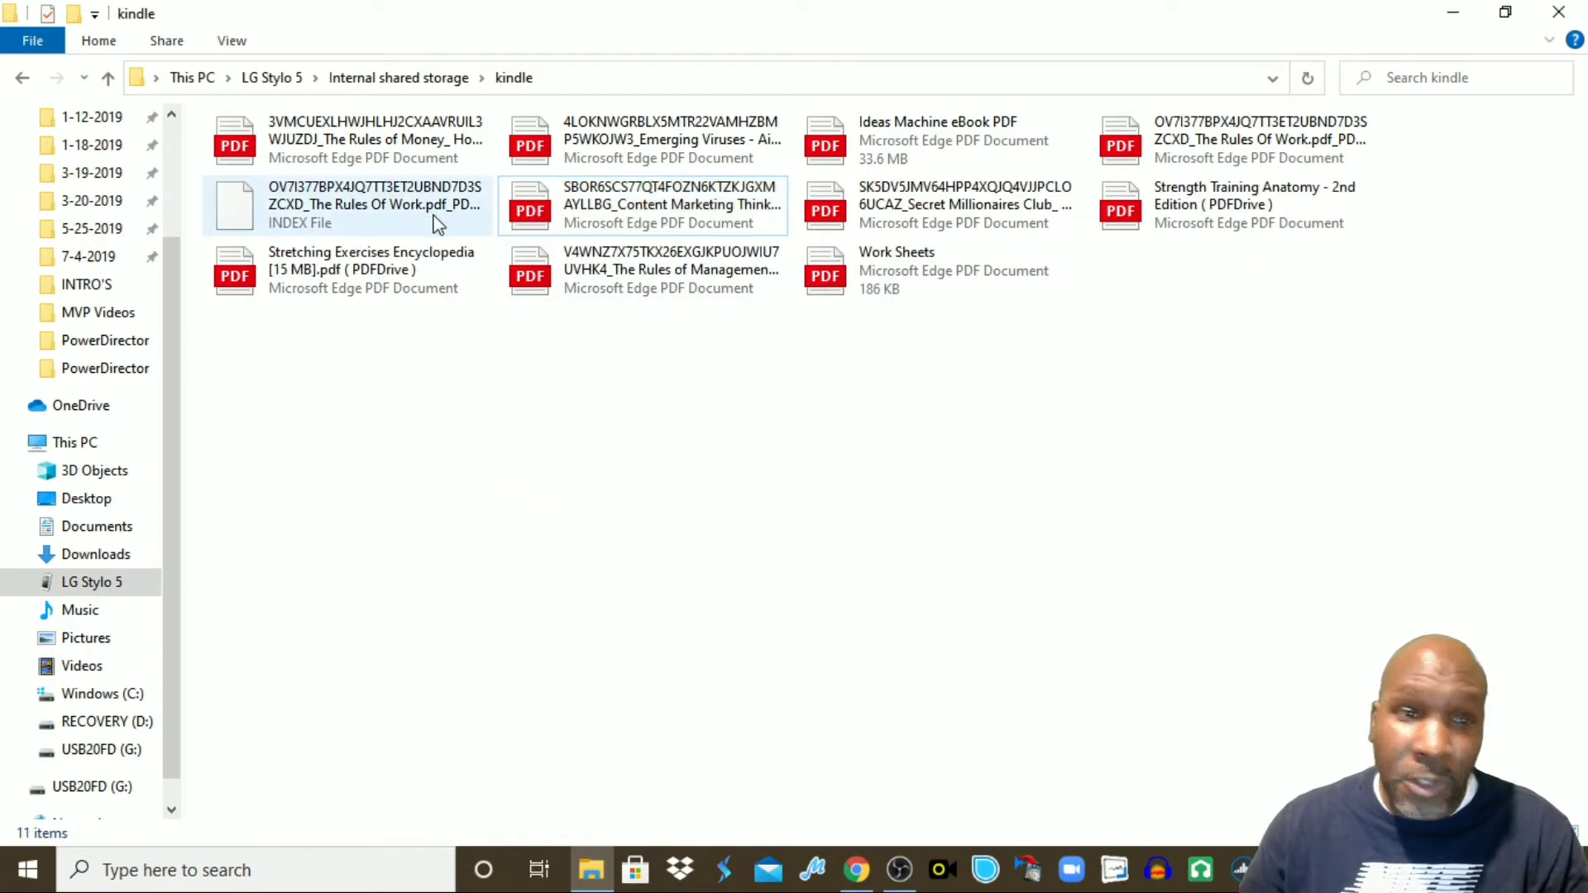
pyautogui.click(380, 209)
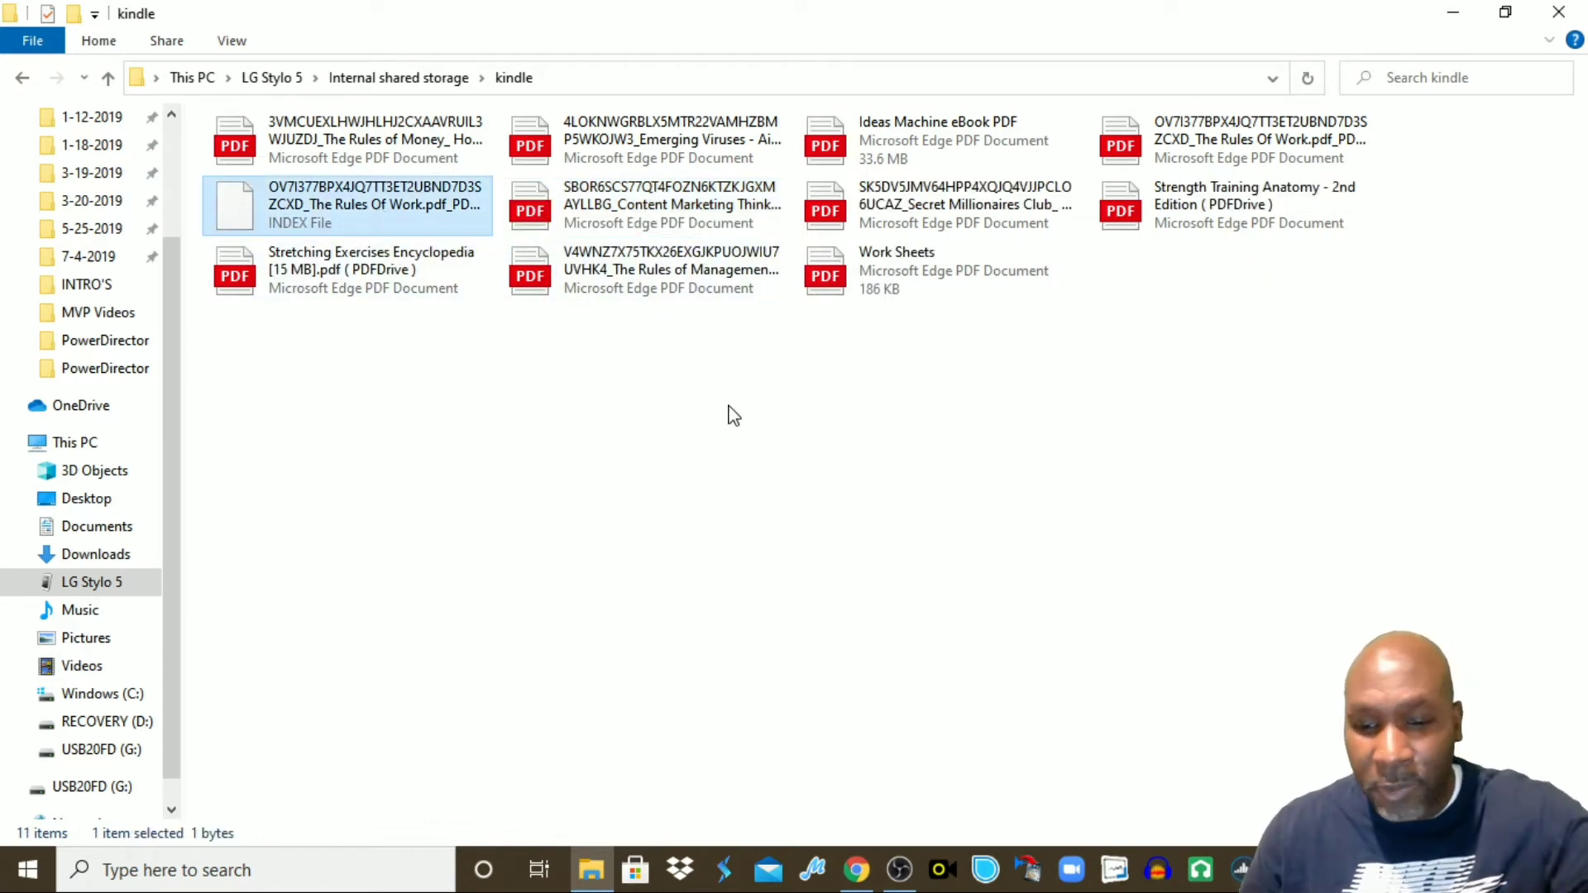
pyautogui.press('Delete')
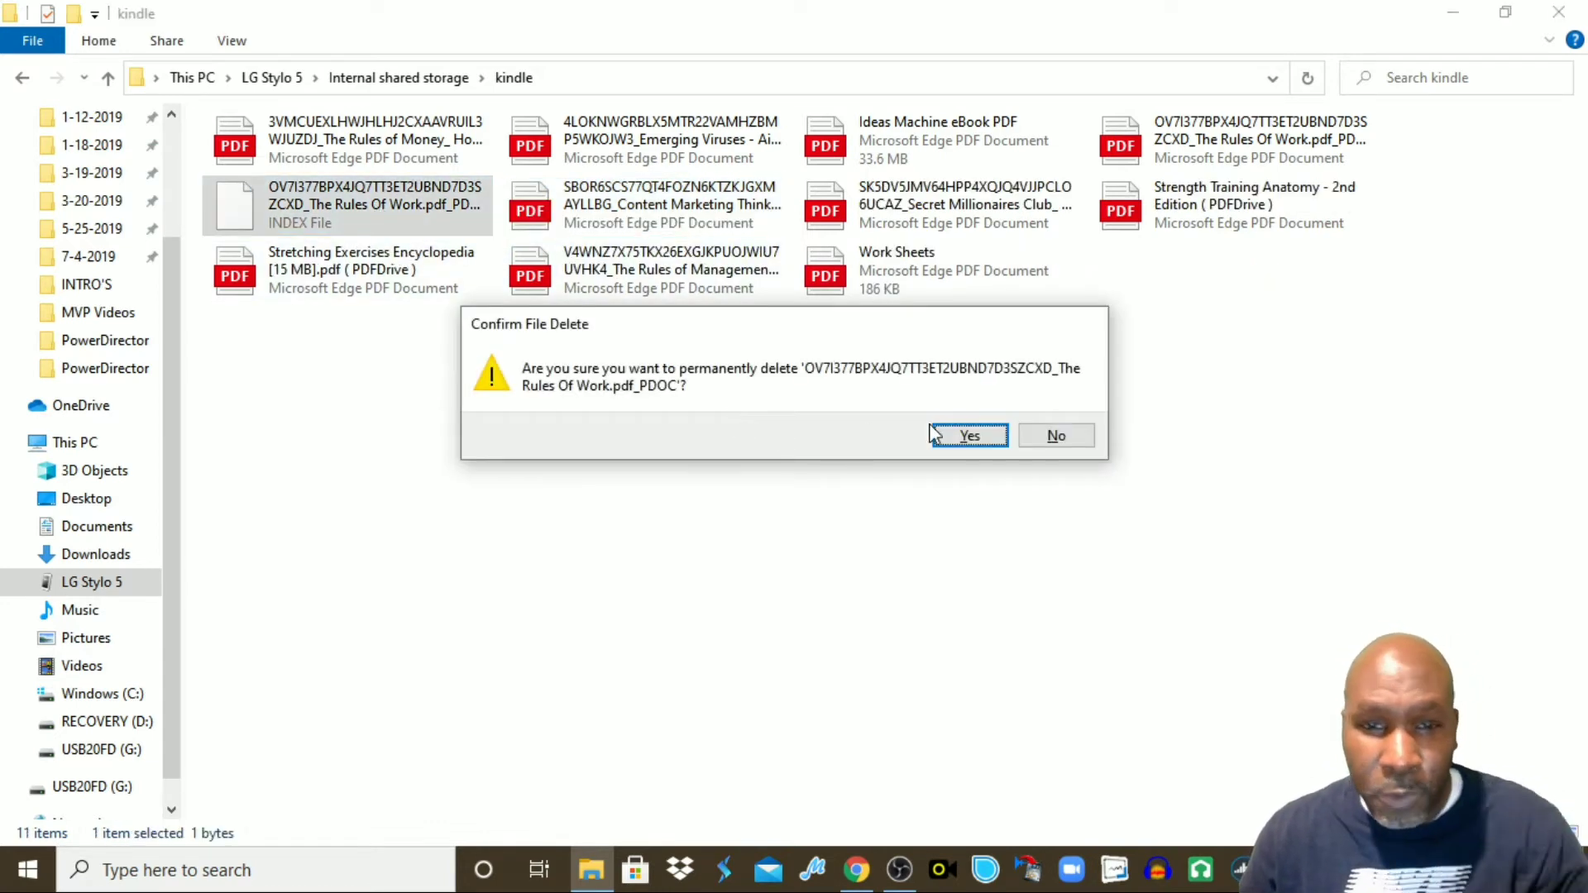
pyautogui.click(959, 435)
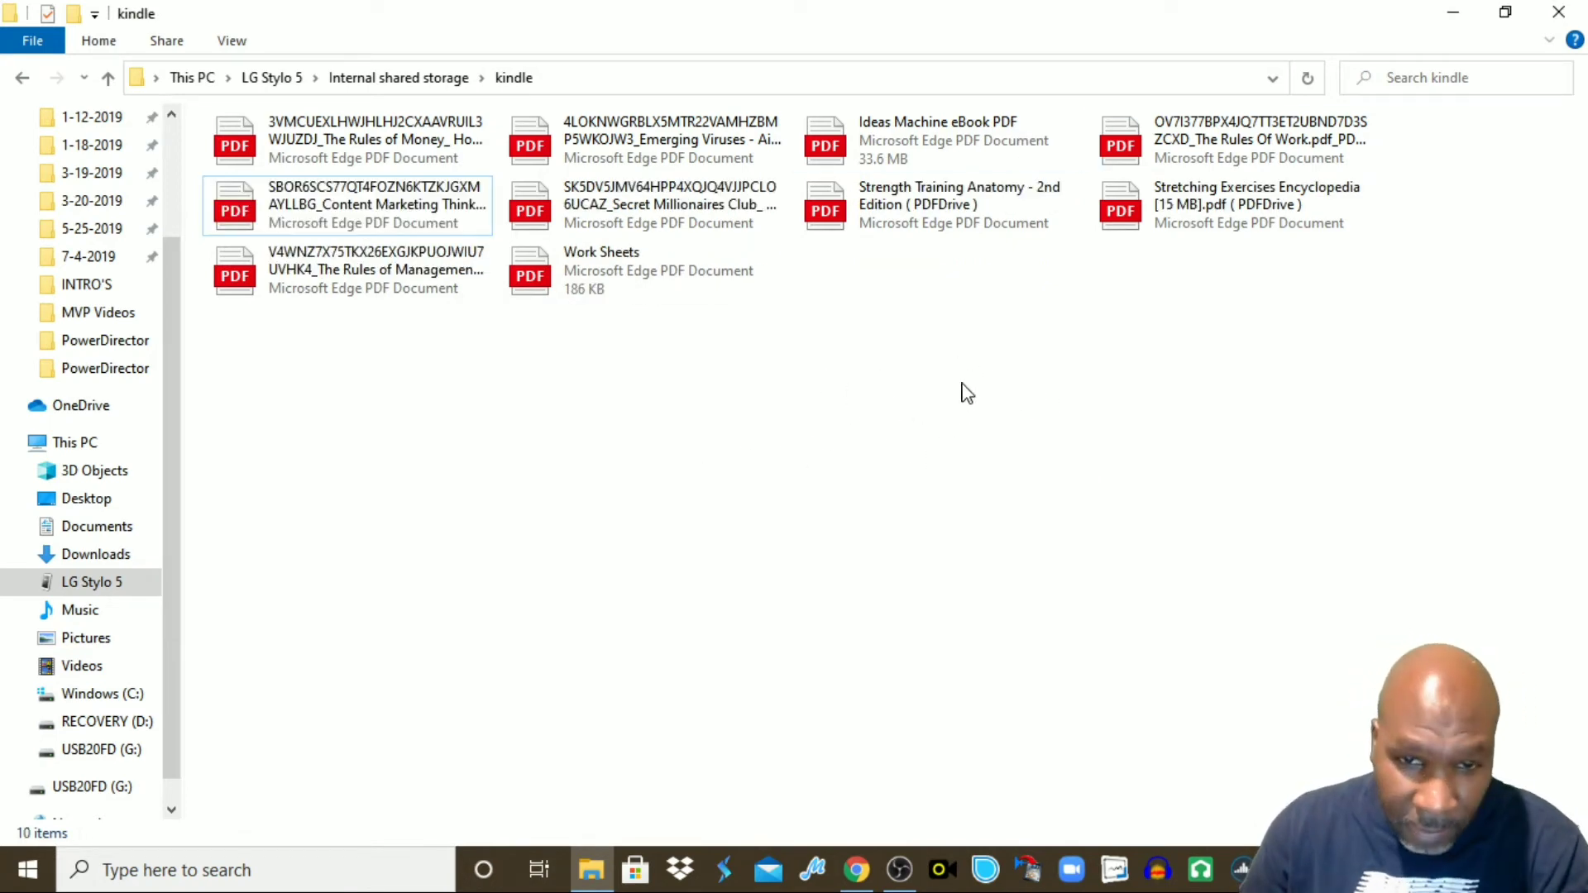
# - Paste the copied "100 Rules For Entrepreneurs" PDF into the phone's kindle folder and close File Explorer
pyautogui.rightClick(963, 386)
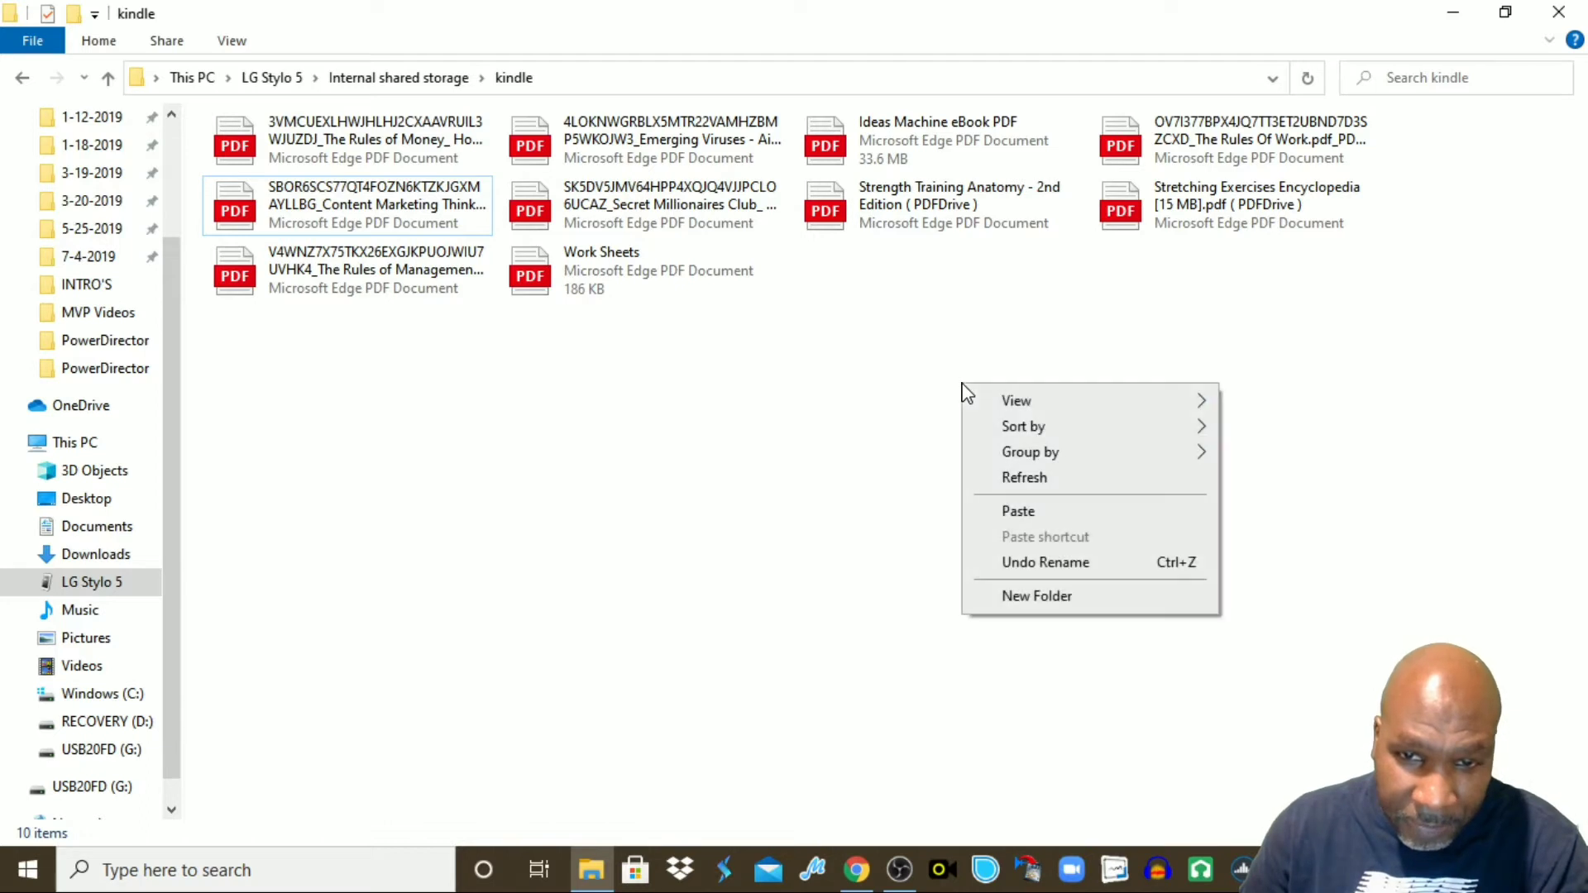
pyautogui.click(1018, 512)
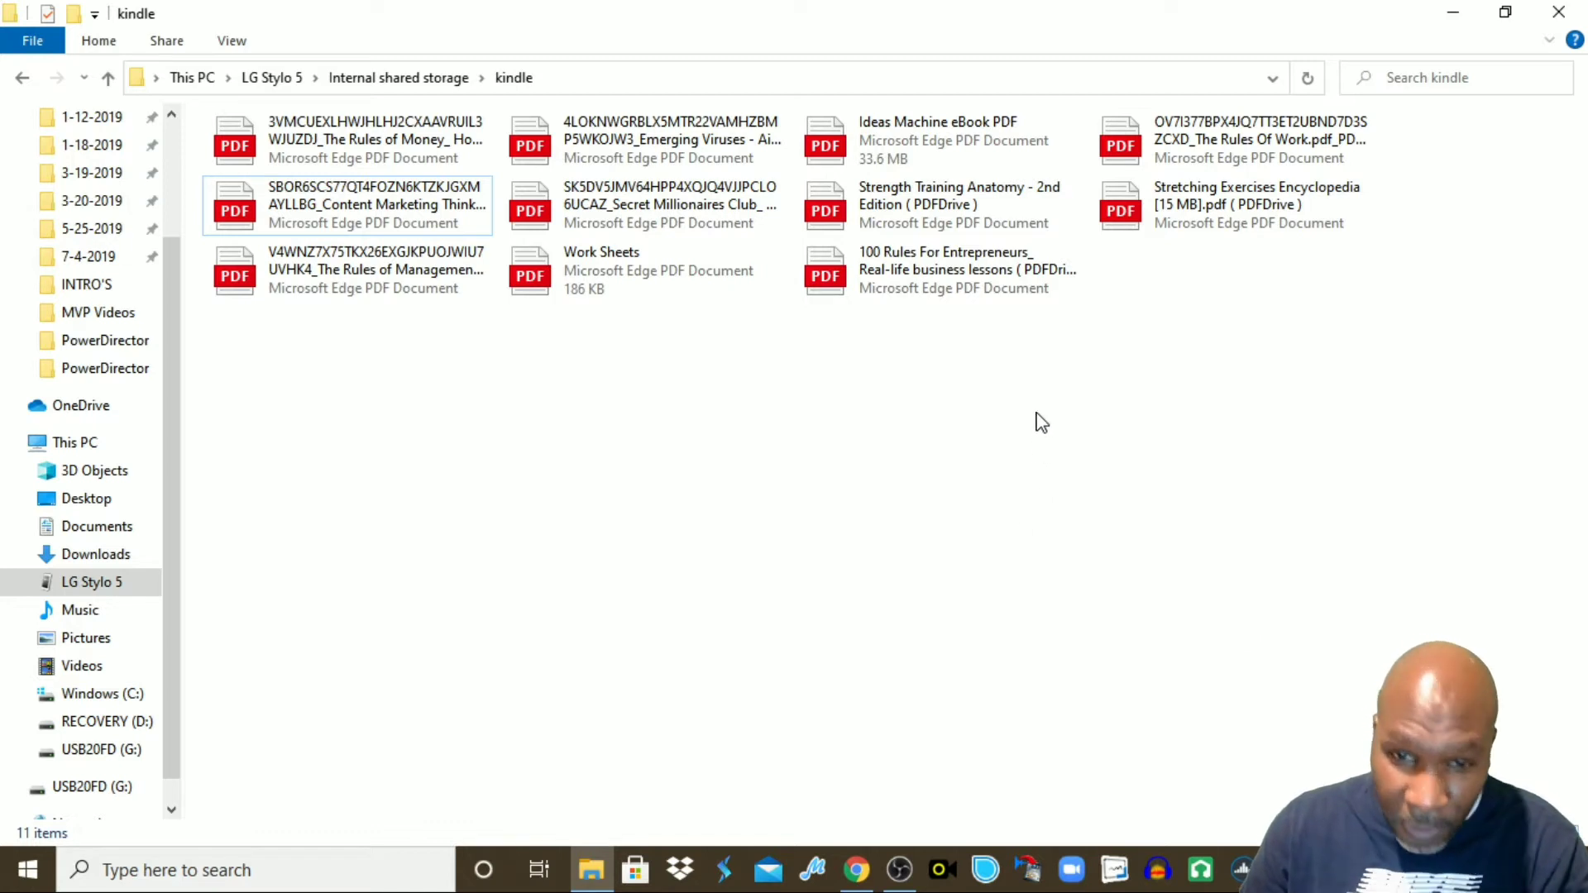
pyautogui.click(1560, 15)
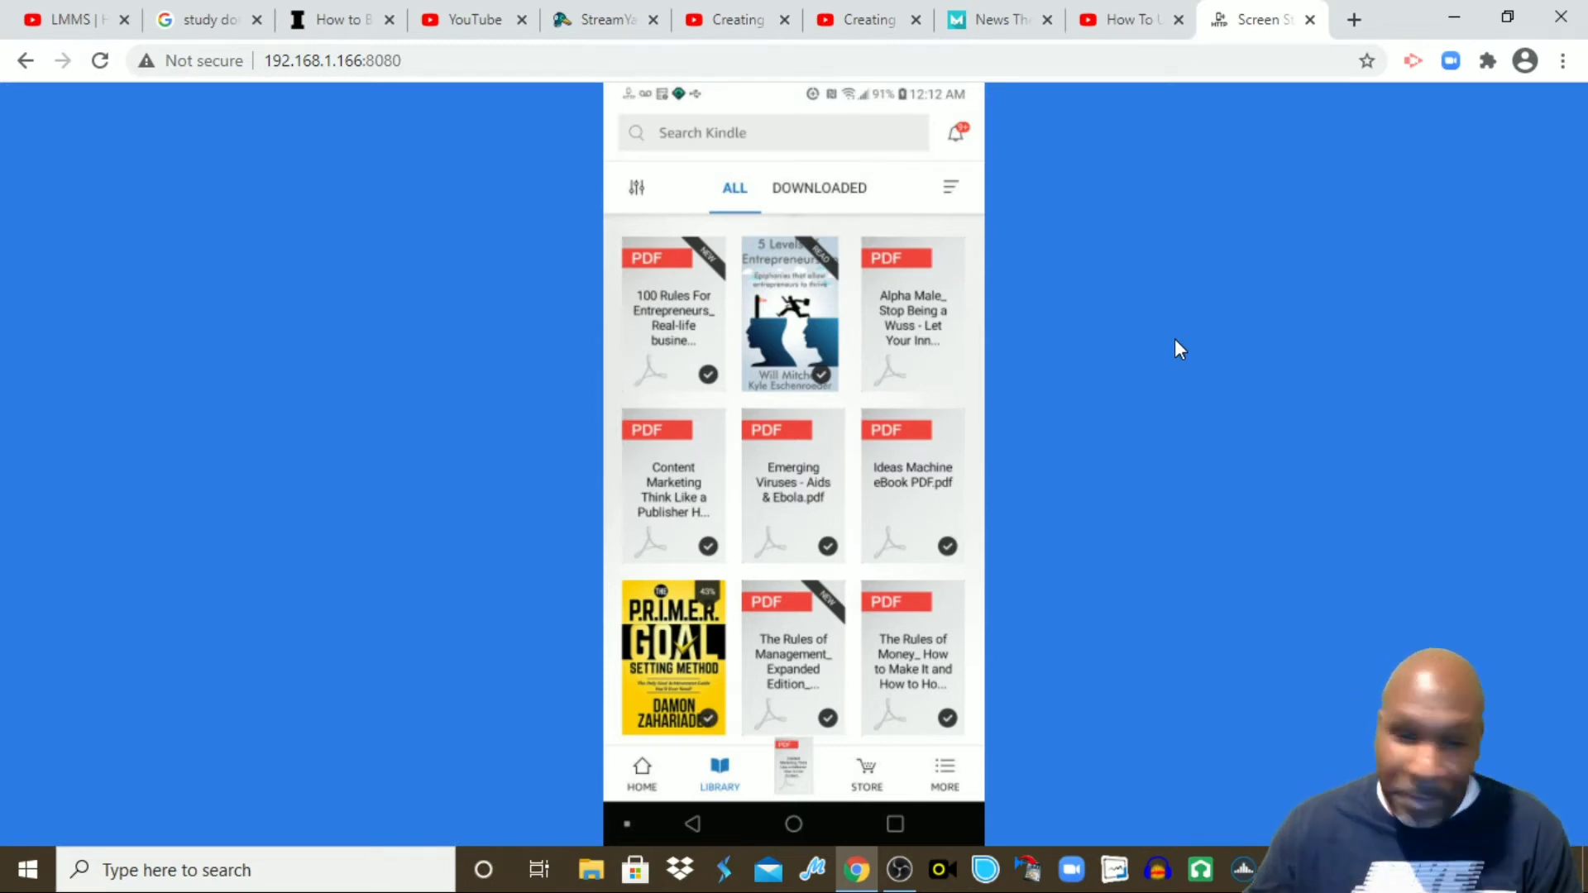
# - Open pdfdrive.com in a new Chrome tab and look over its home page of free books
pyautogui.click(1354, 19)
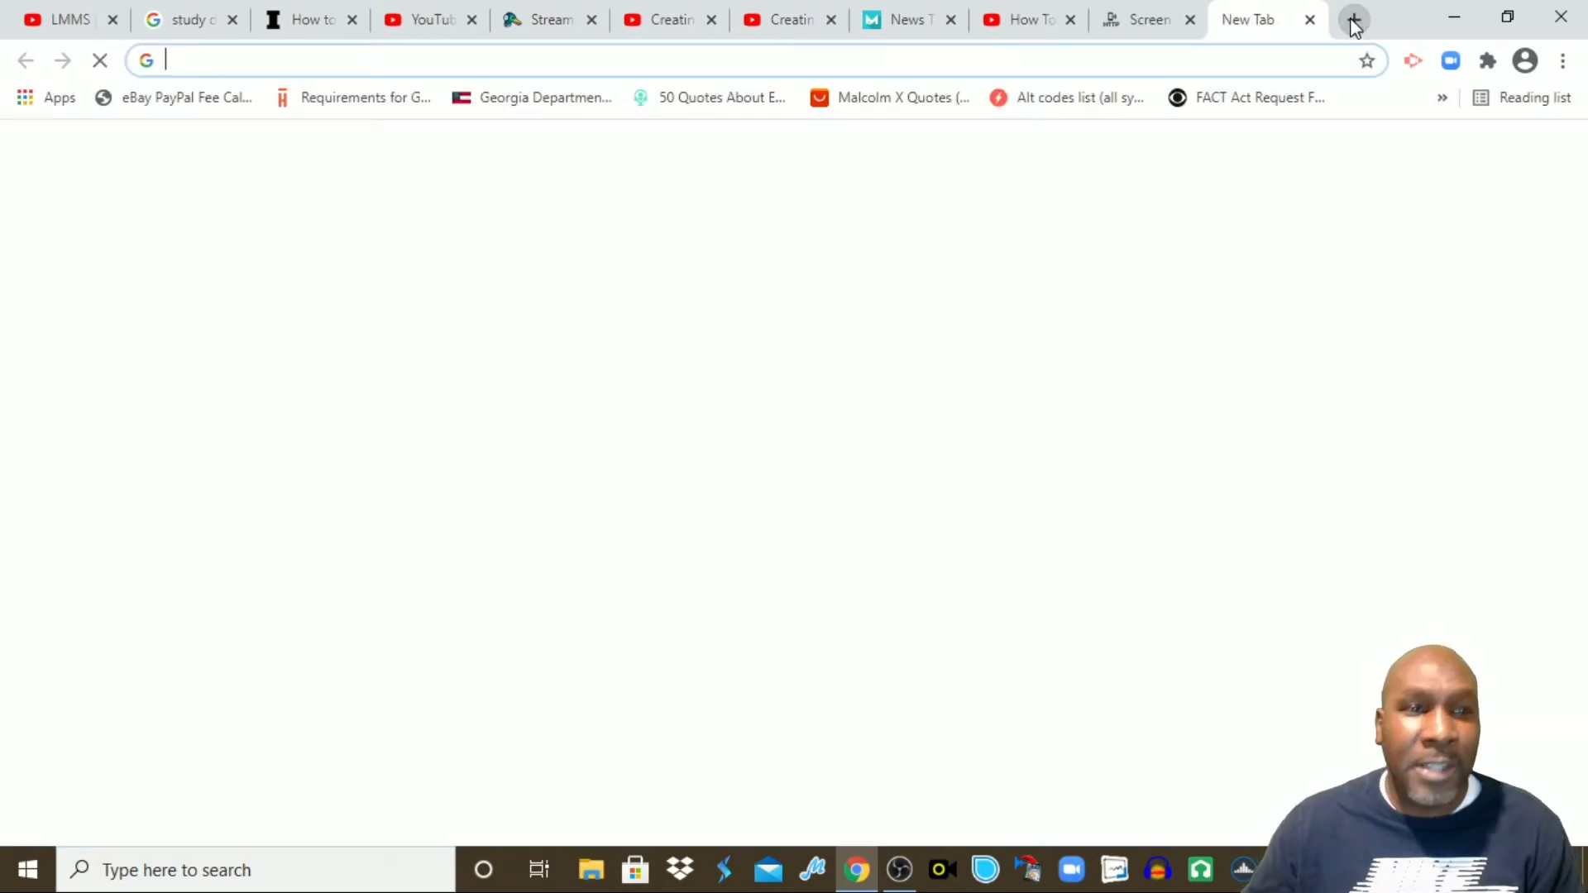
pyautogui.write('PD')
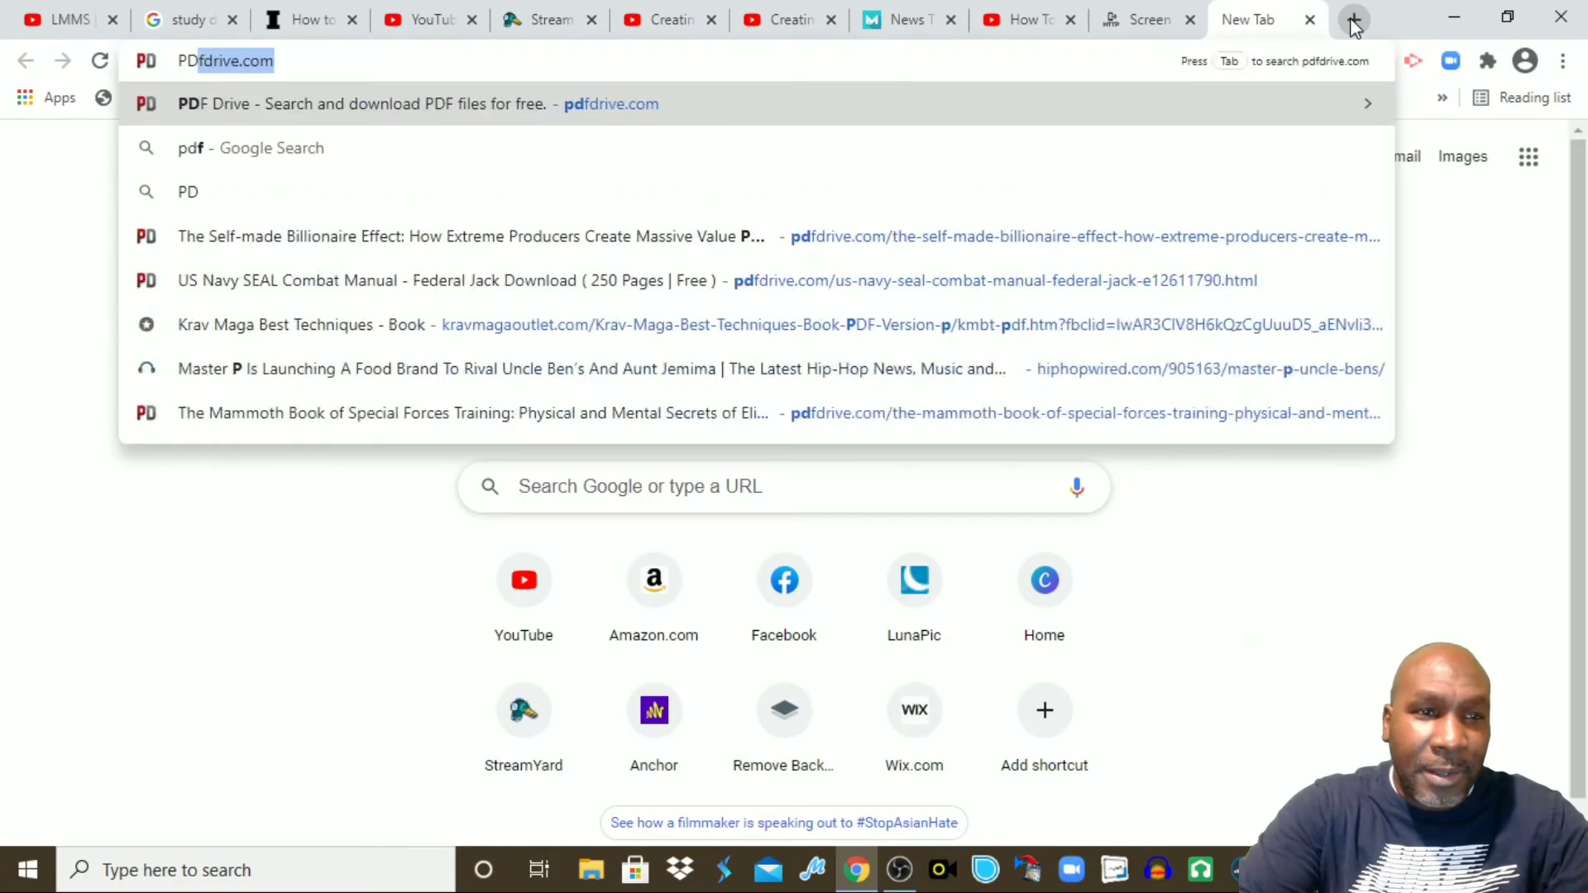
pyautogui.press('Return')
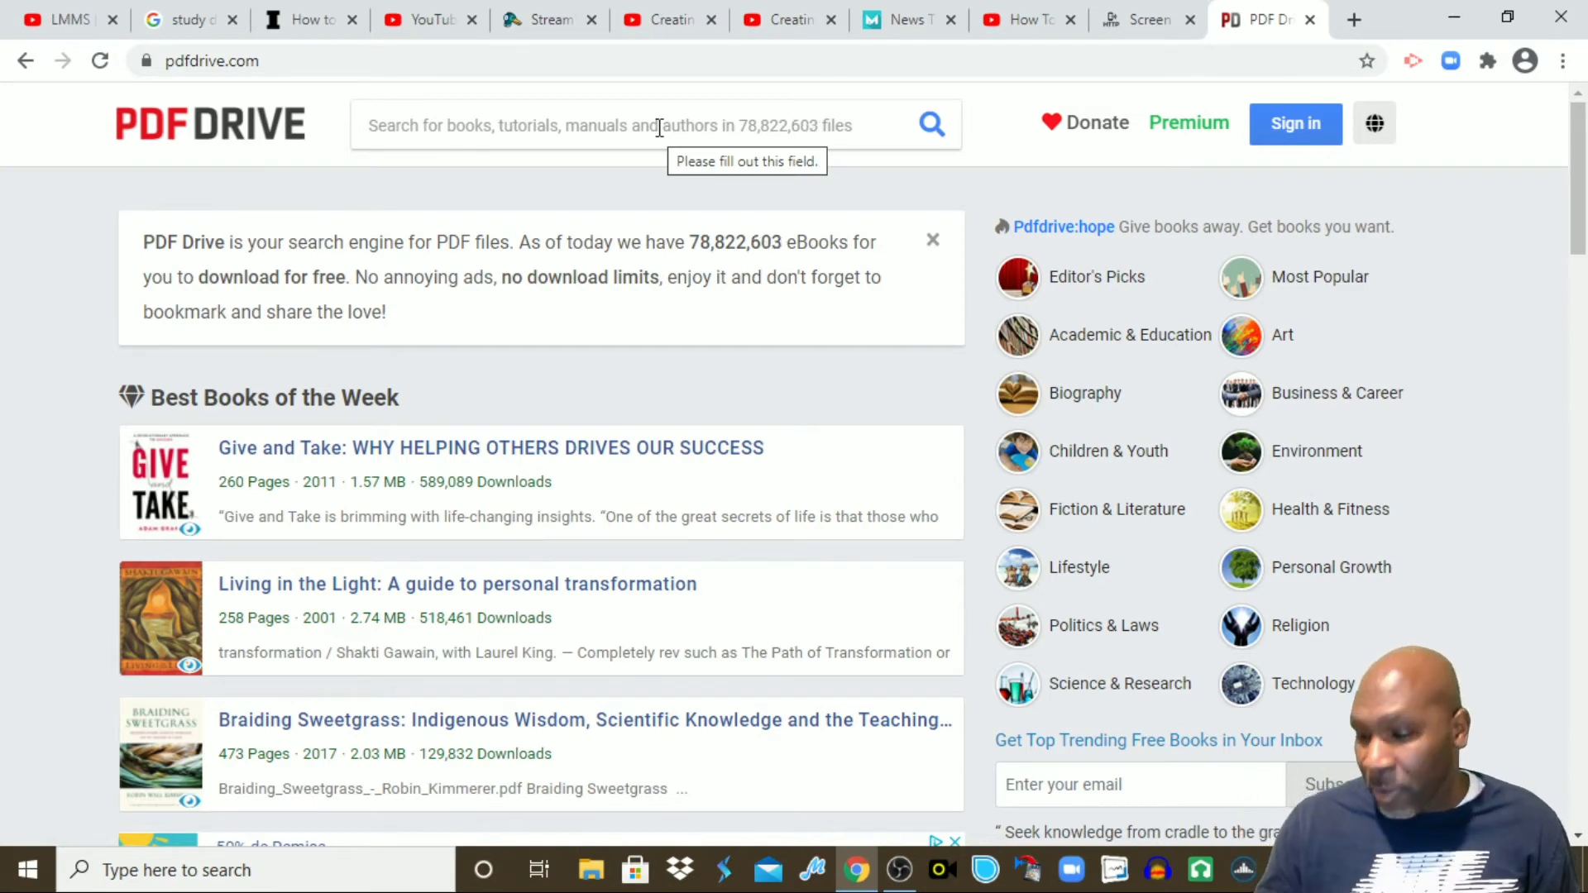
pyautogui.click(673, 125)
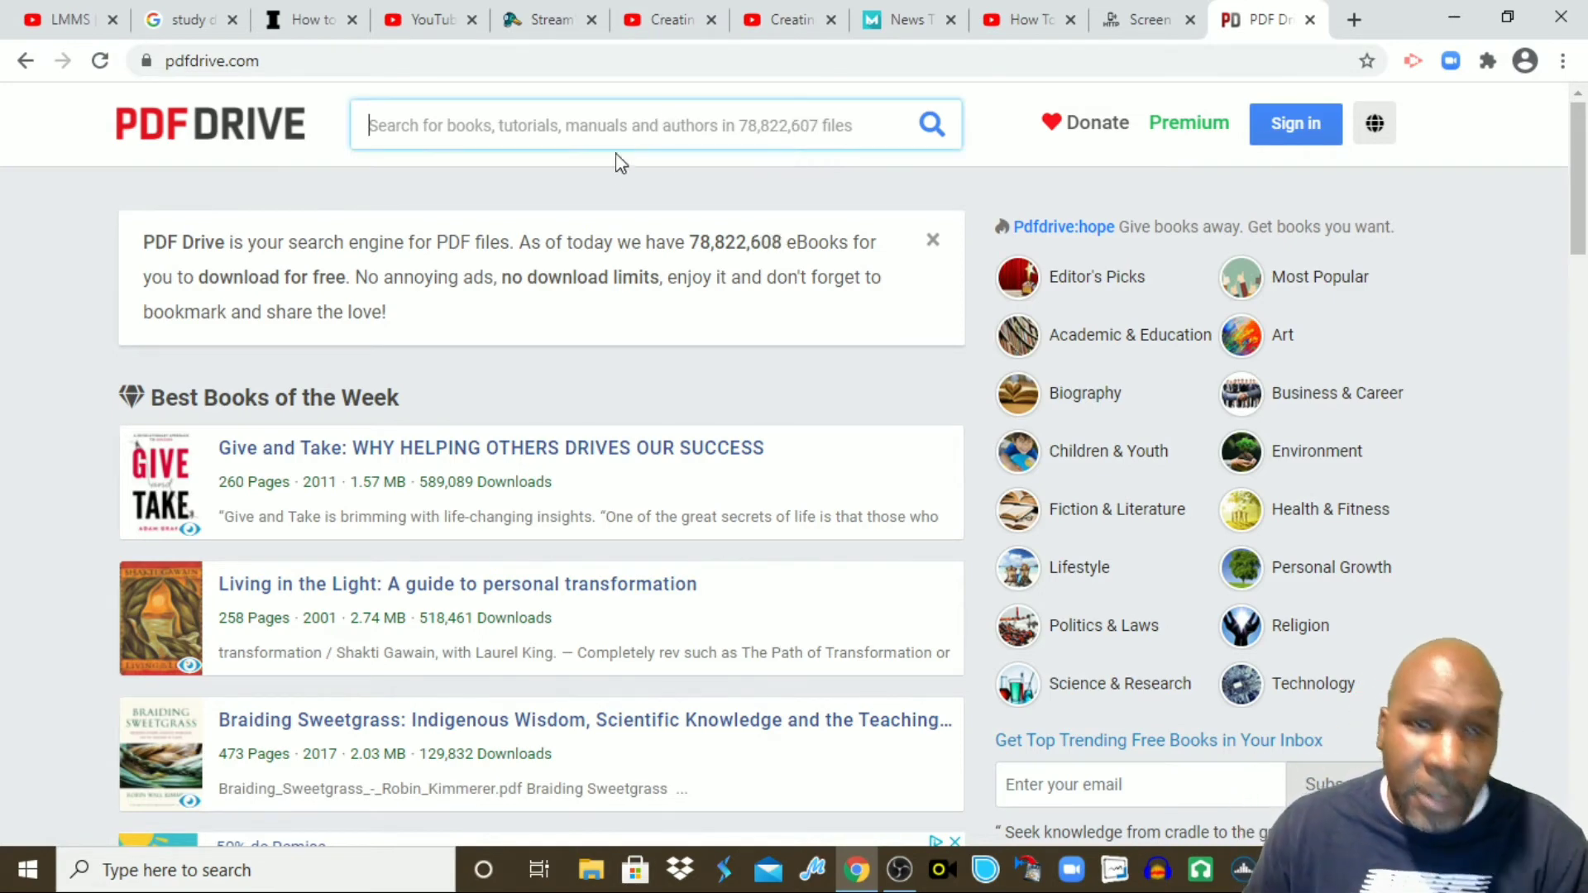
pyautogui.scroll(-10, 620, 169)
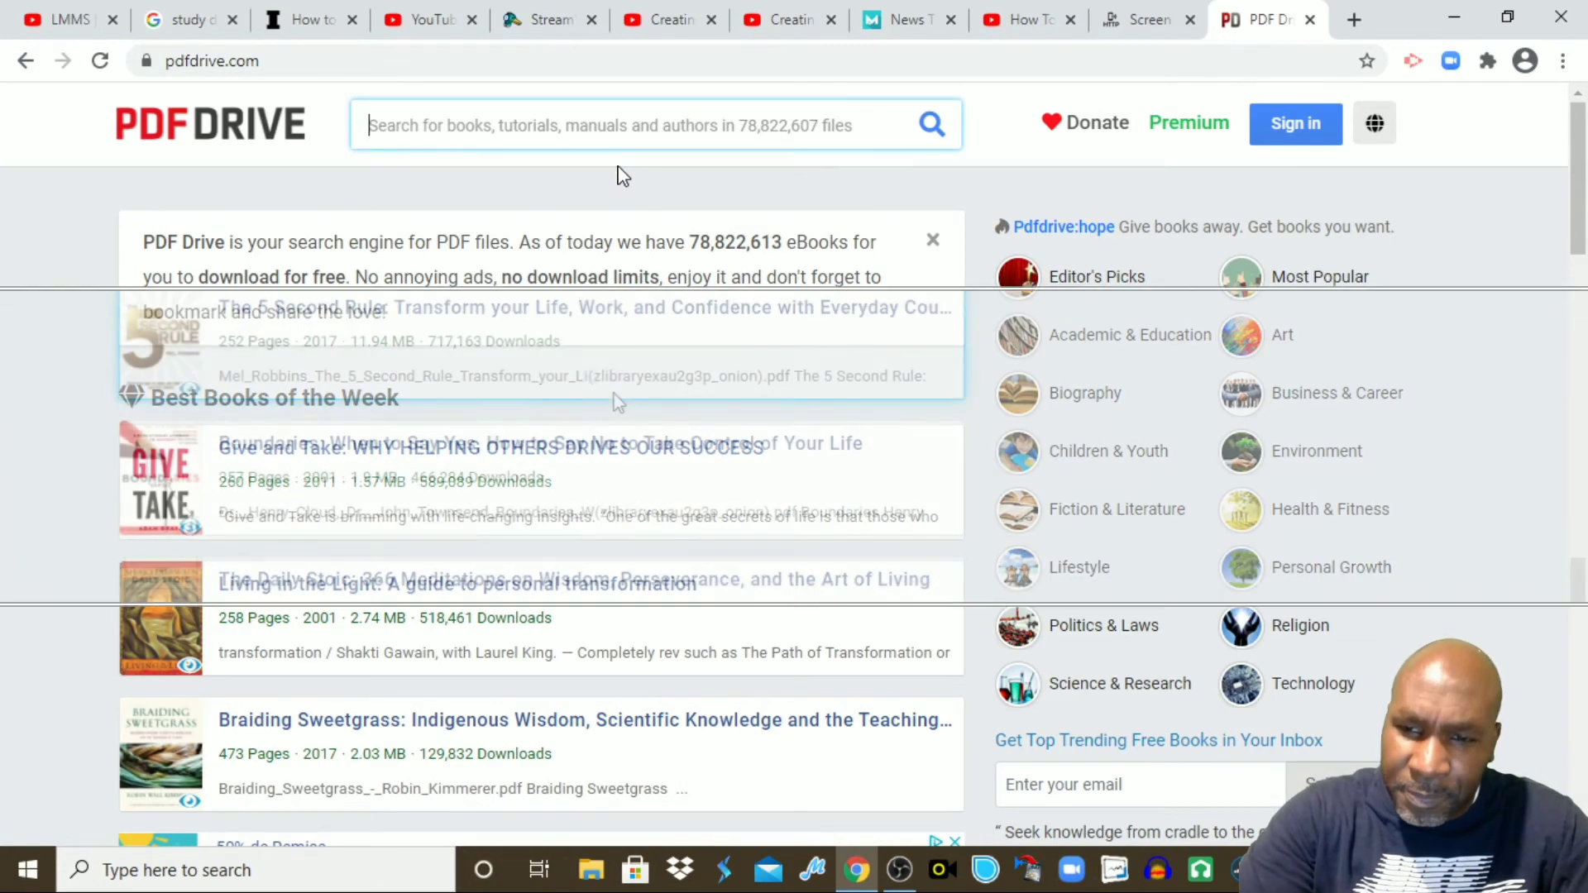
pyautogui.scroll(10, 616, 401)
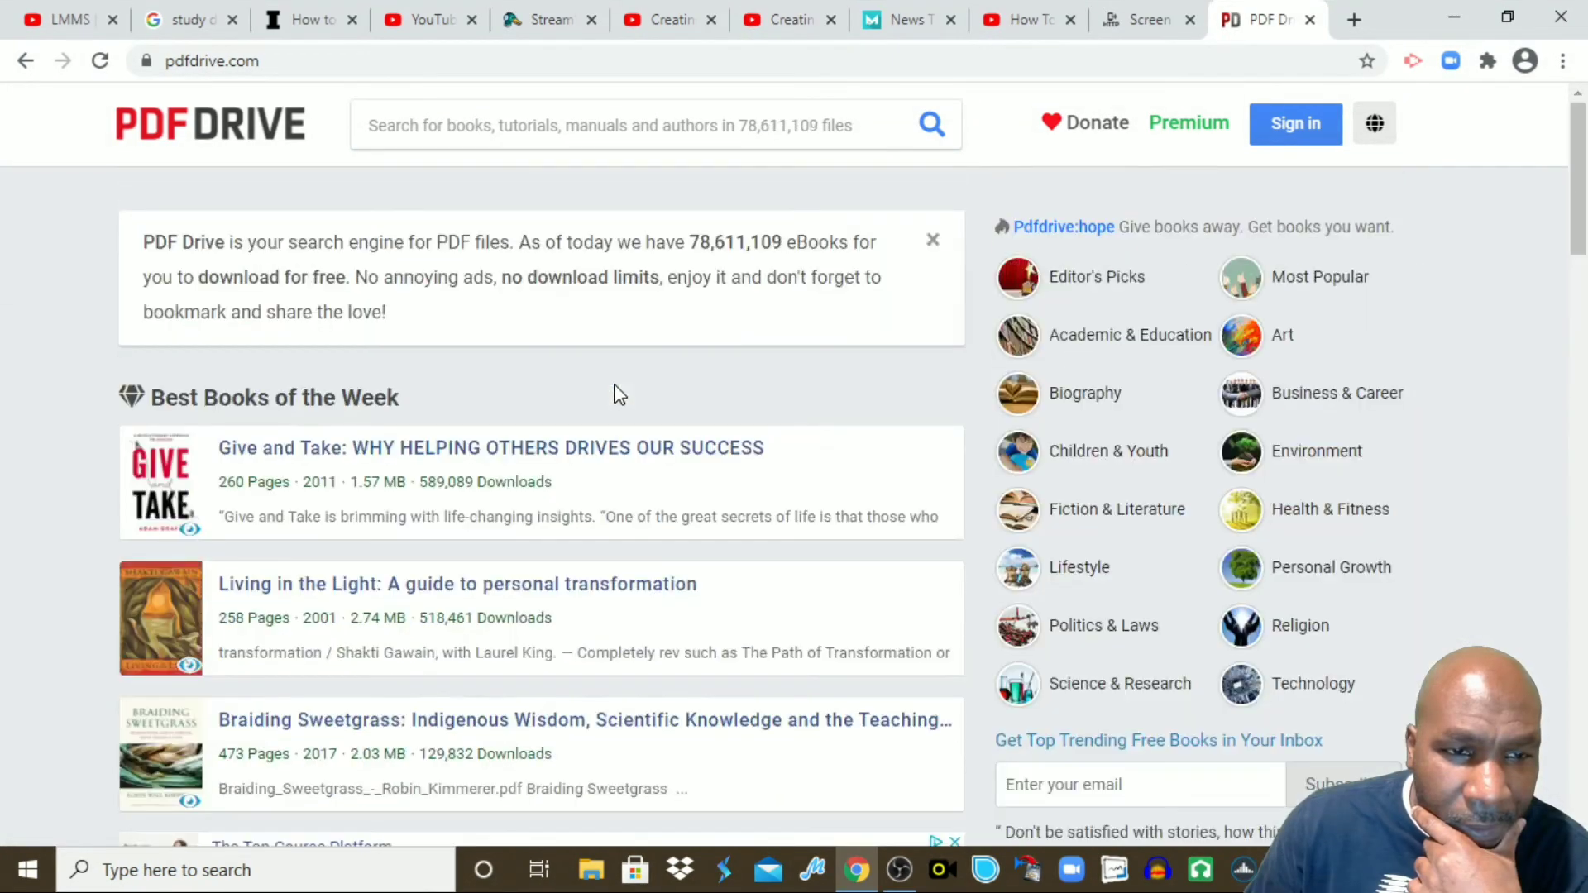
# - Open amazon.com in a new browser tab and bring up the account's browsing history
pyautogui.click(1354, 21)
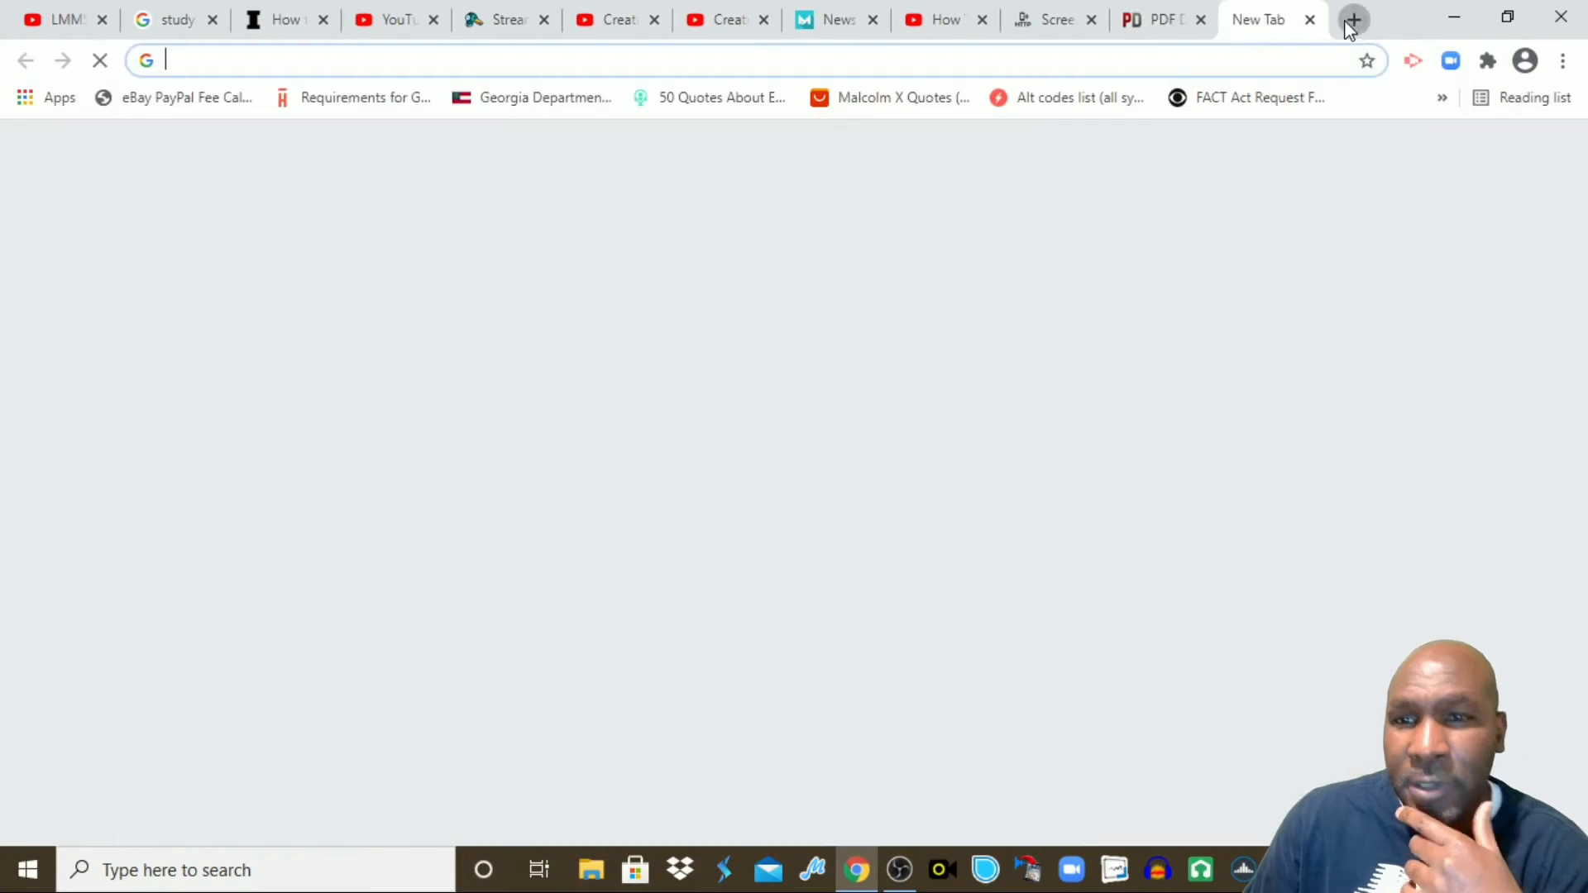
pyautogui.write('am')
pyautogui.press('Return')
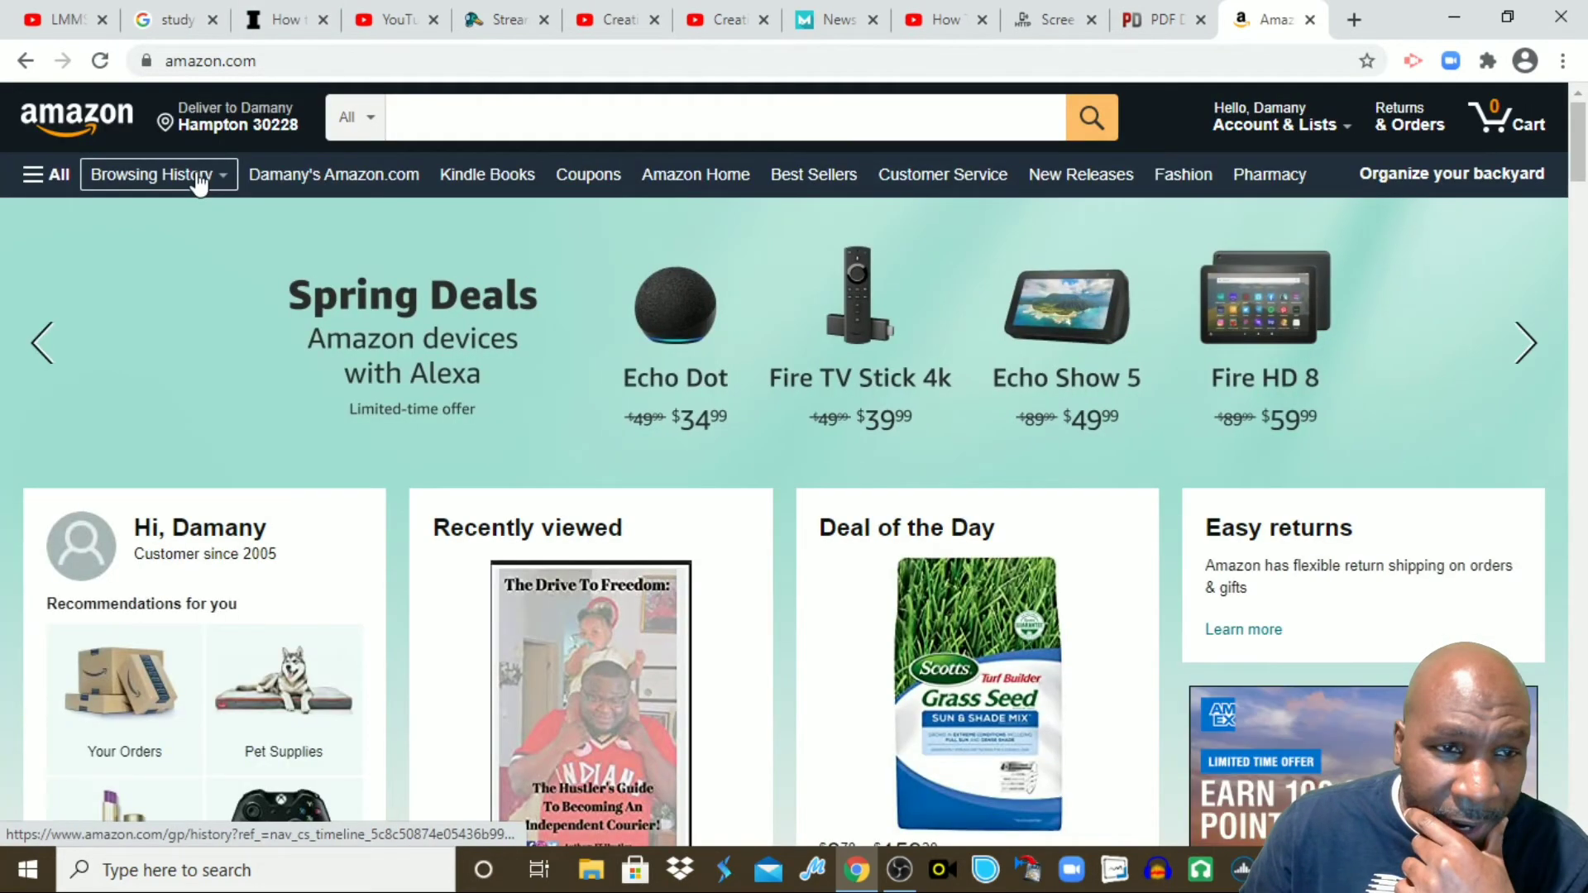
pyautogui.click(199, 184)
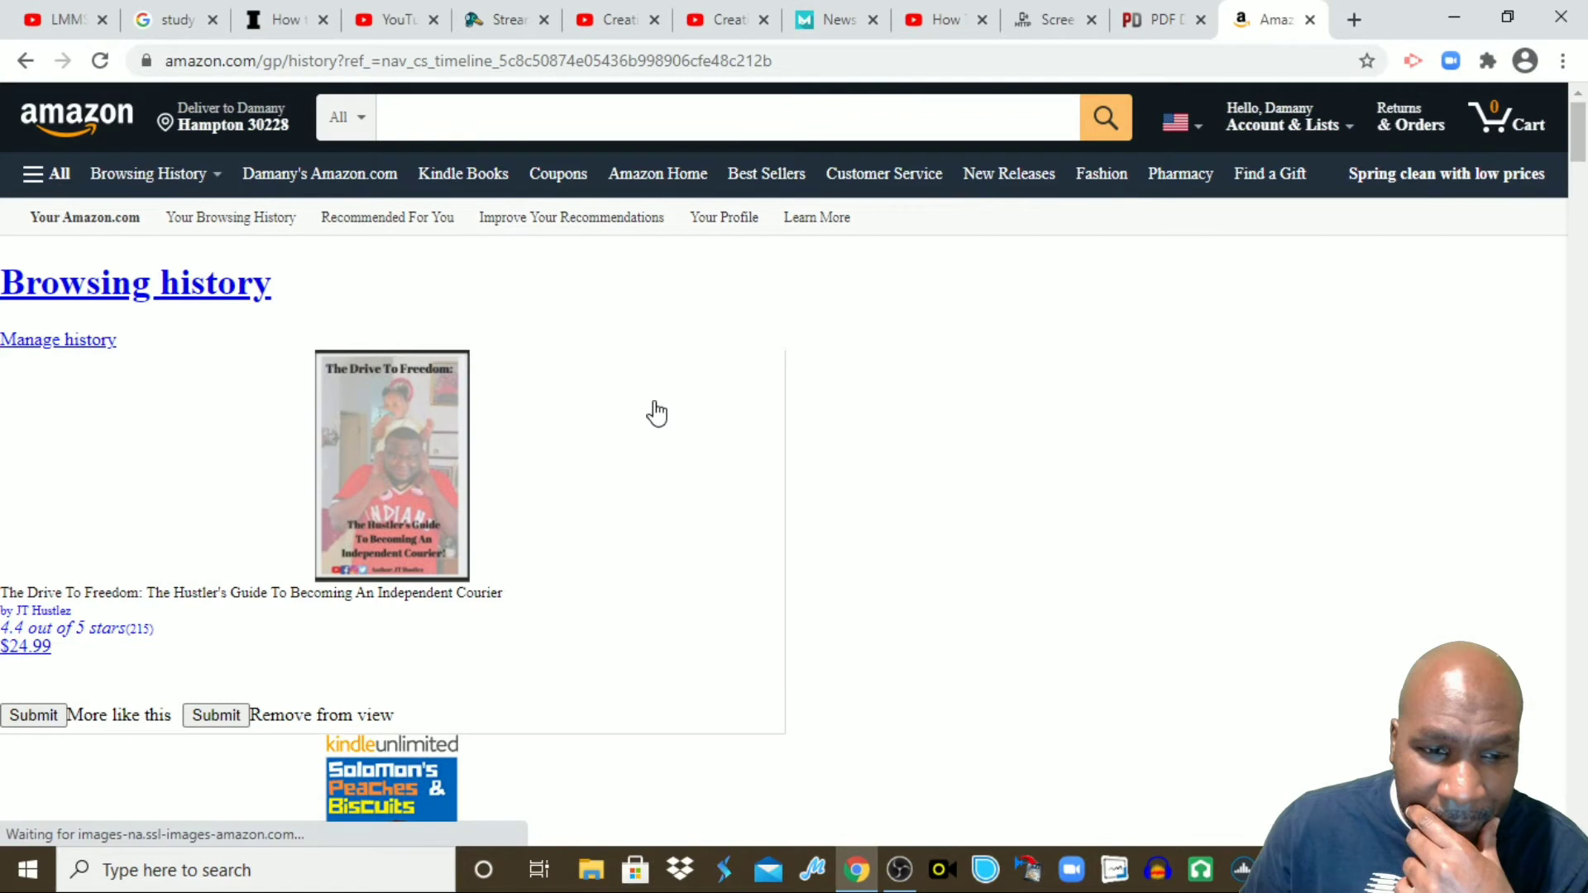
# - Return to the PDF Drive site and search its books for "James Altucher"
pyautogui.click(1150, 20)
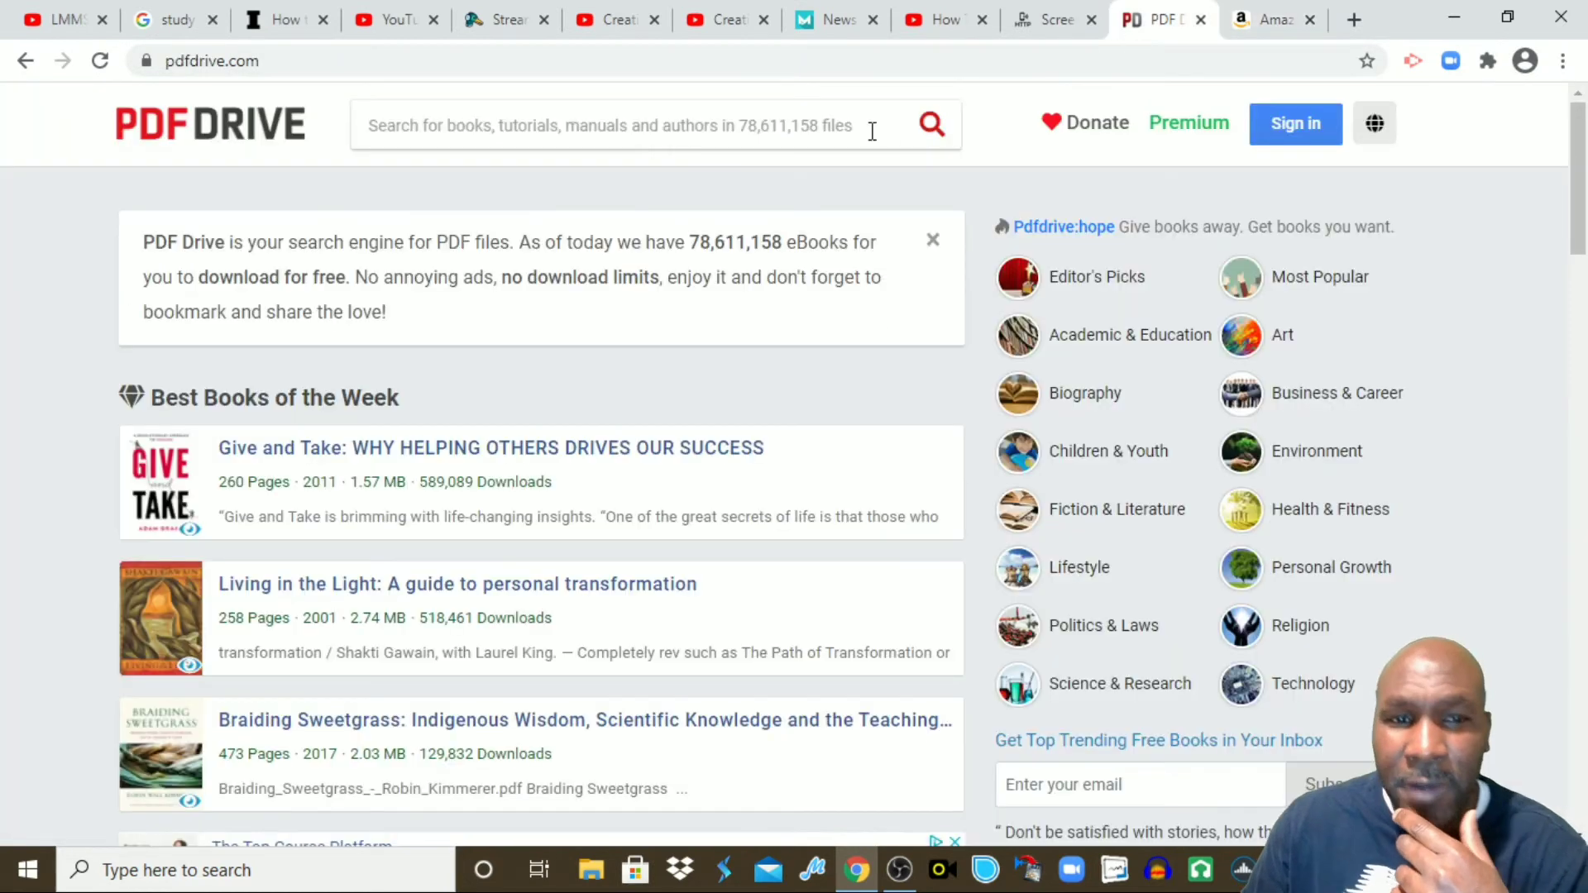
pyautogui.click(872, 130)
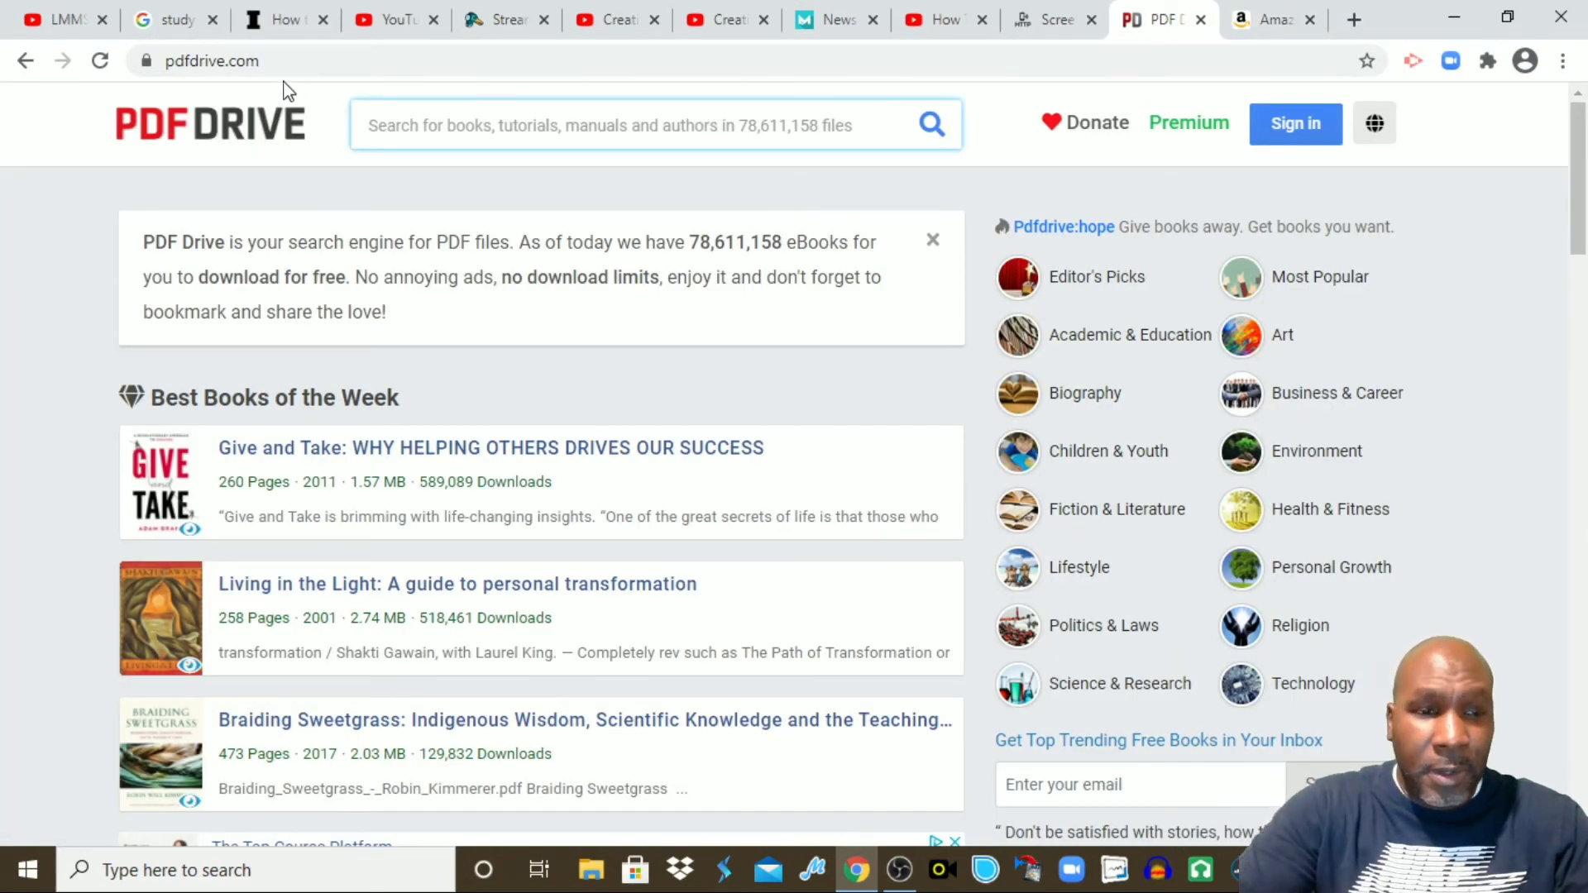
pyautogui.write('James')
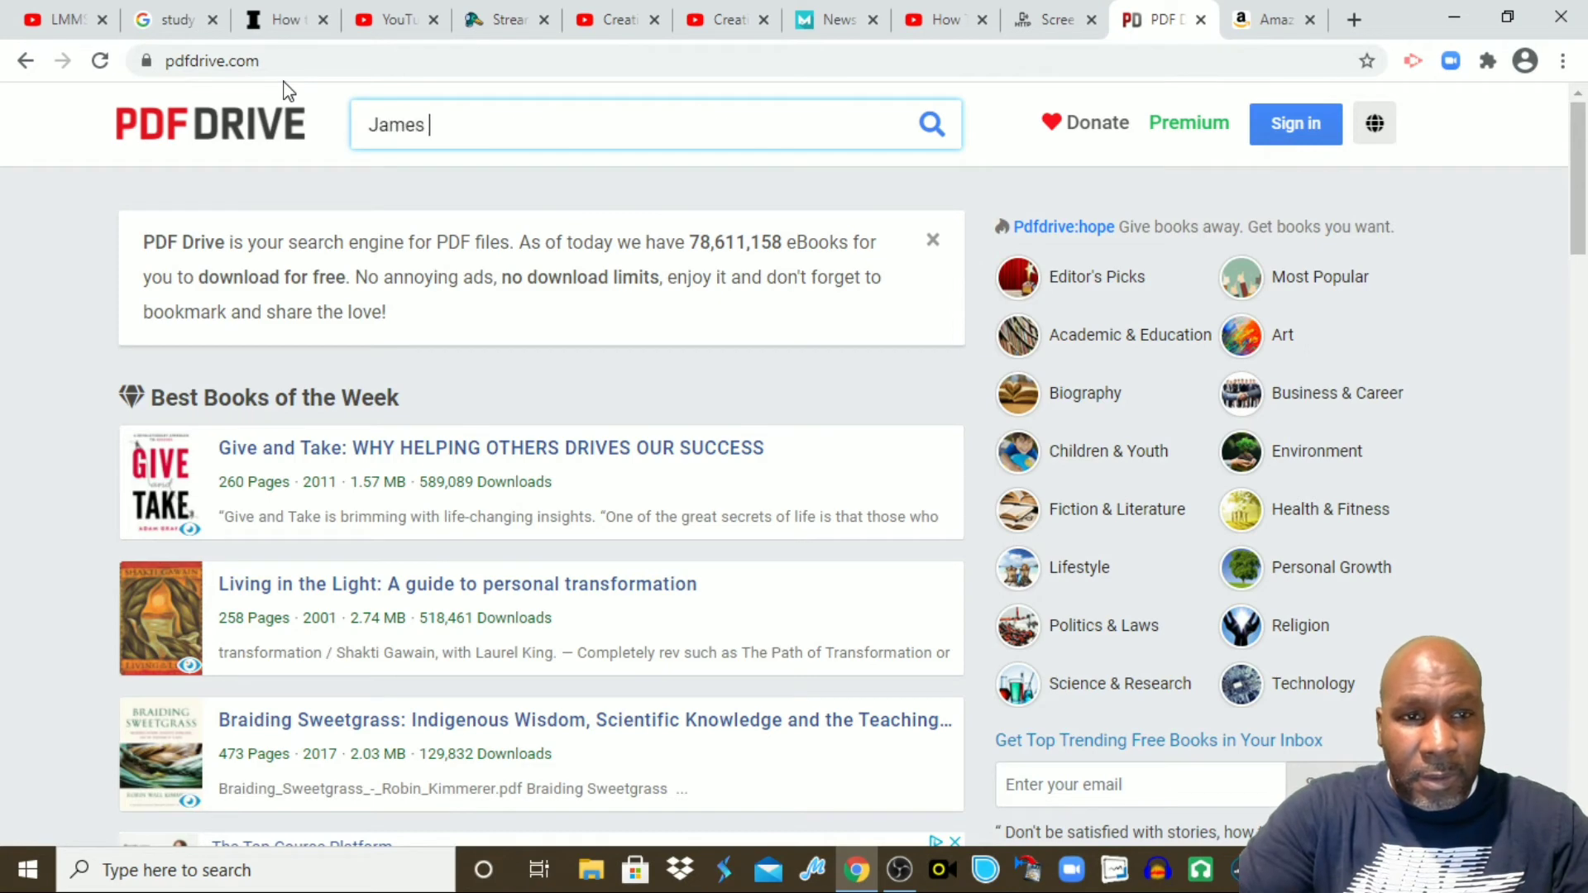
pyautogui.write(' Al')
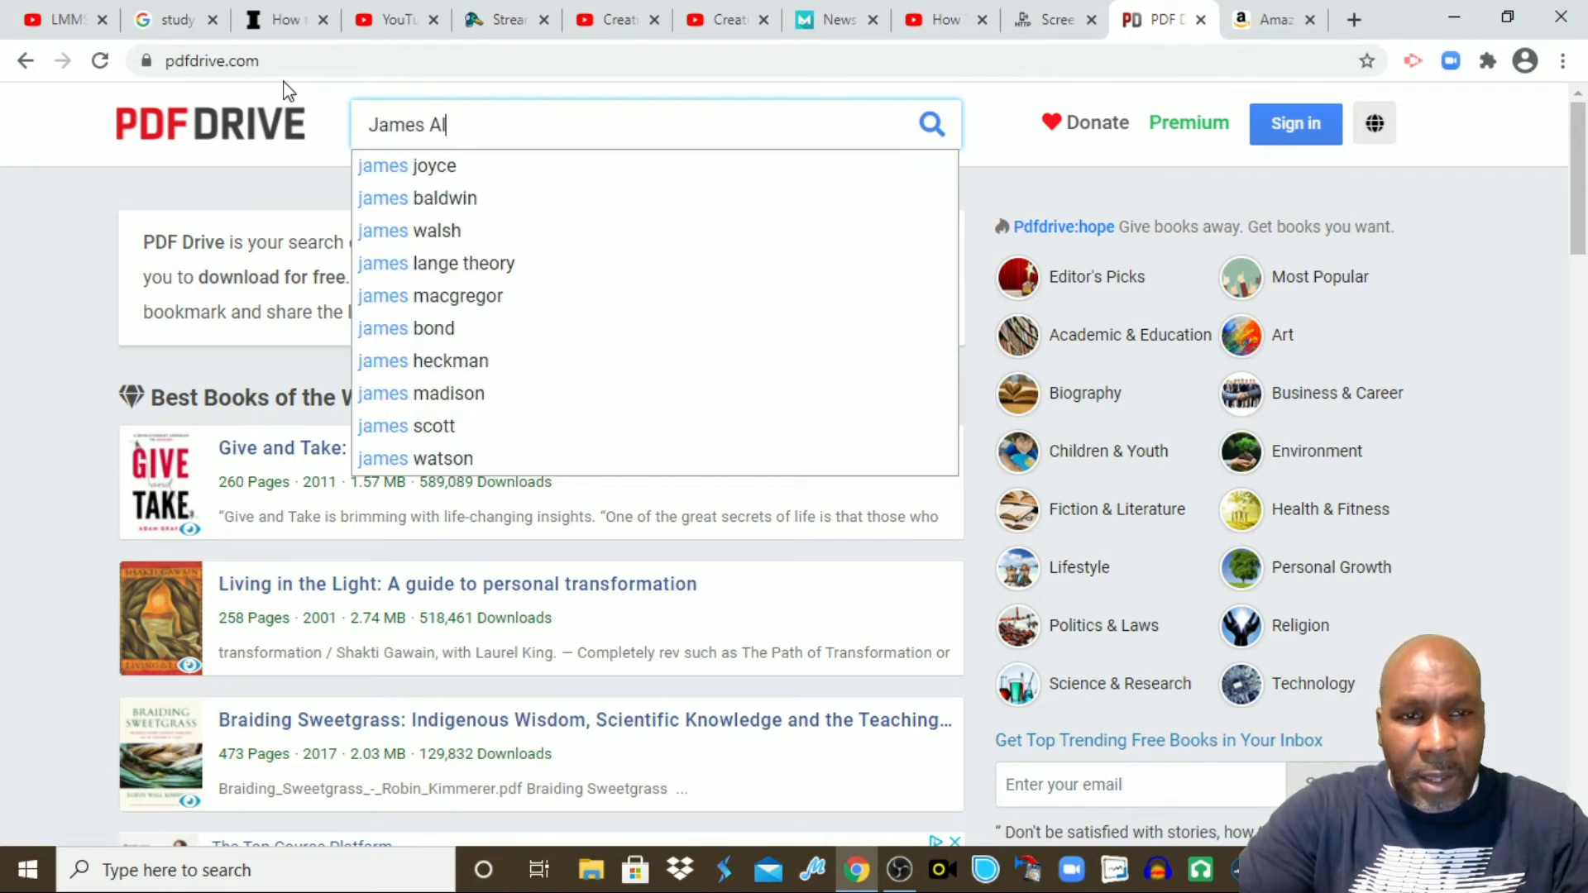
pyautogui.write('tucher')
pyautogui.press('Return')
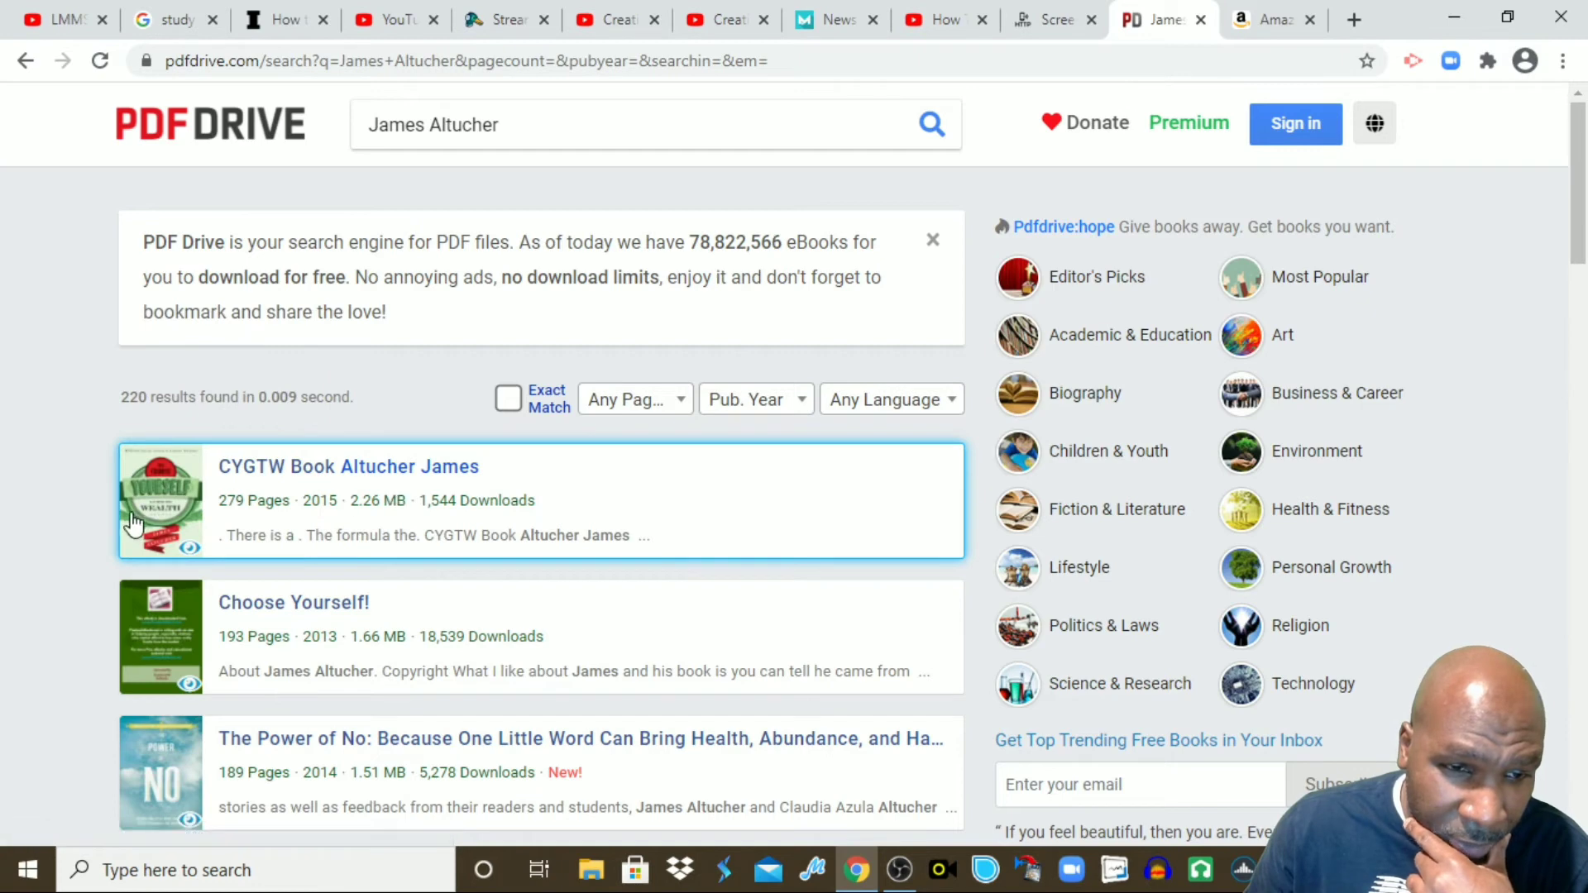
# - Examine the covers and titles in the James Altucher search results, and switch back to the mirrored phone screen with the Kindle library
pyautogui.moveTo(133, 523)
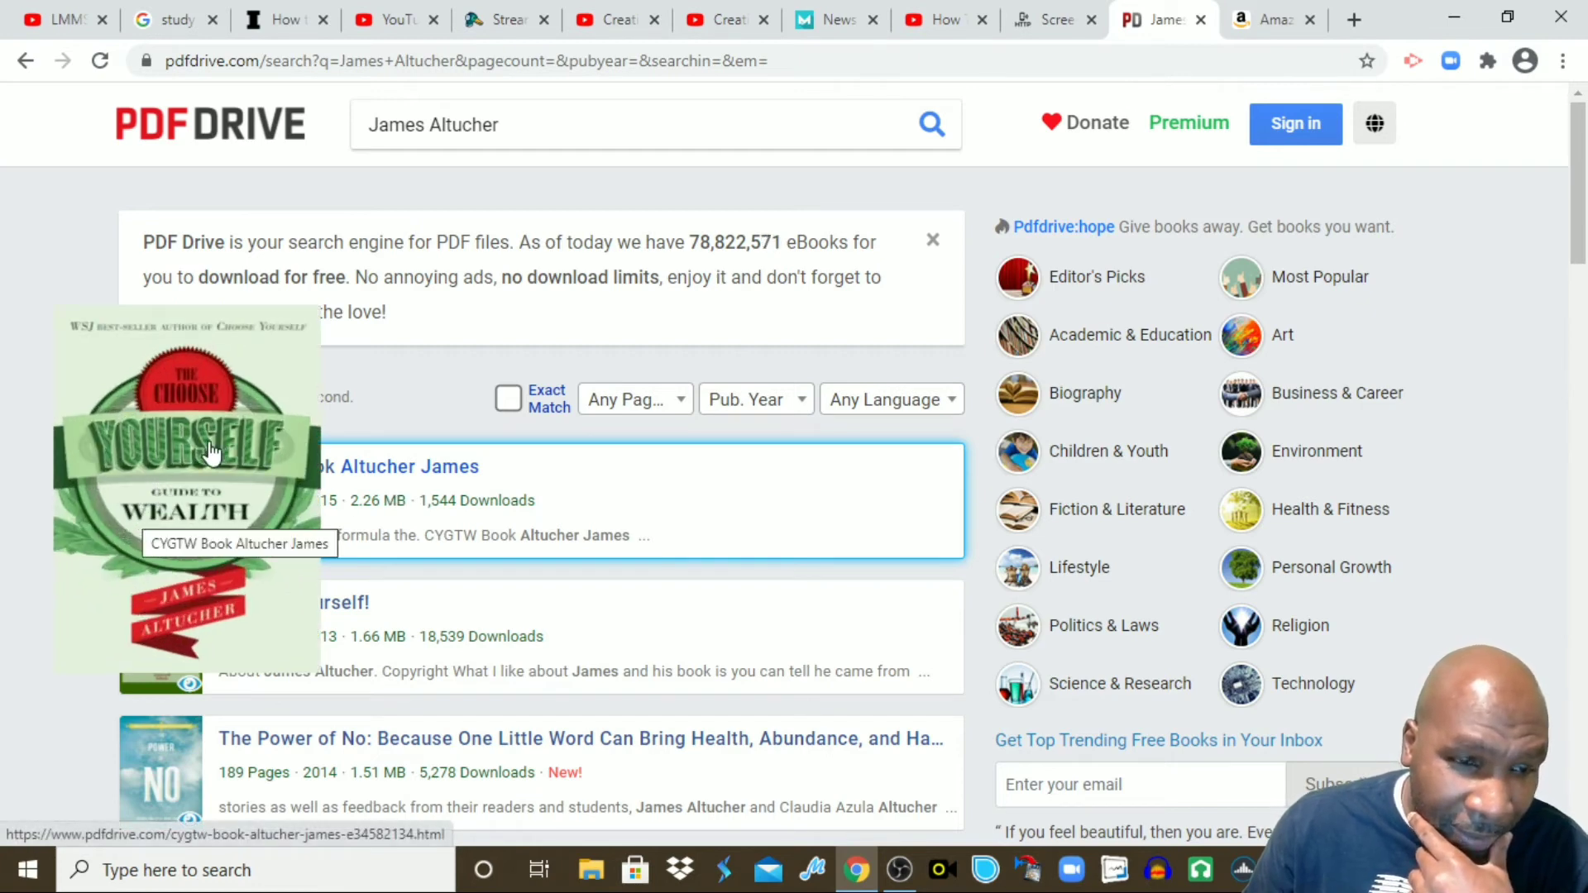
pyautogui.scroll(-3, 173, 424)
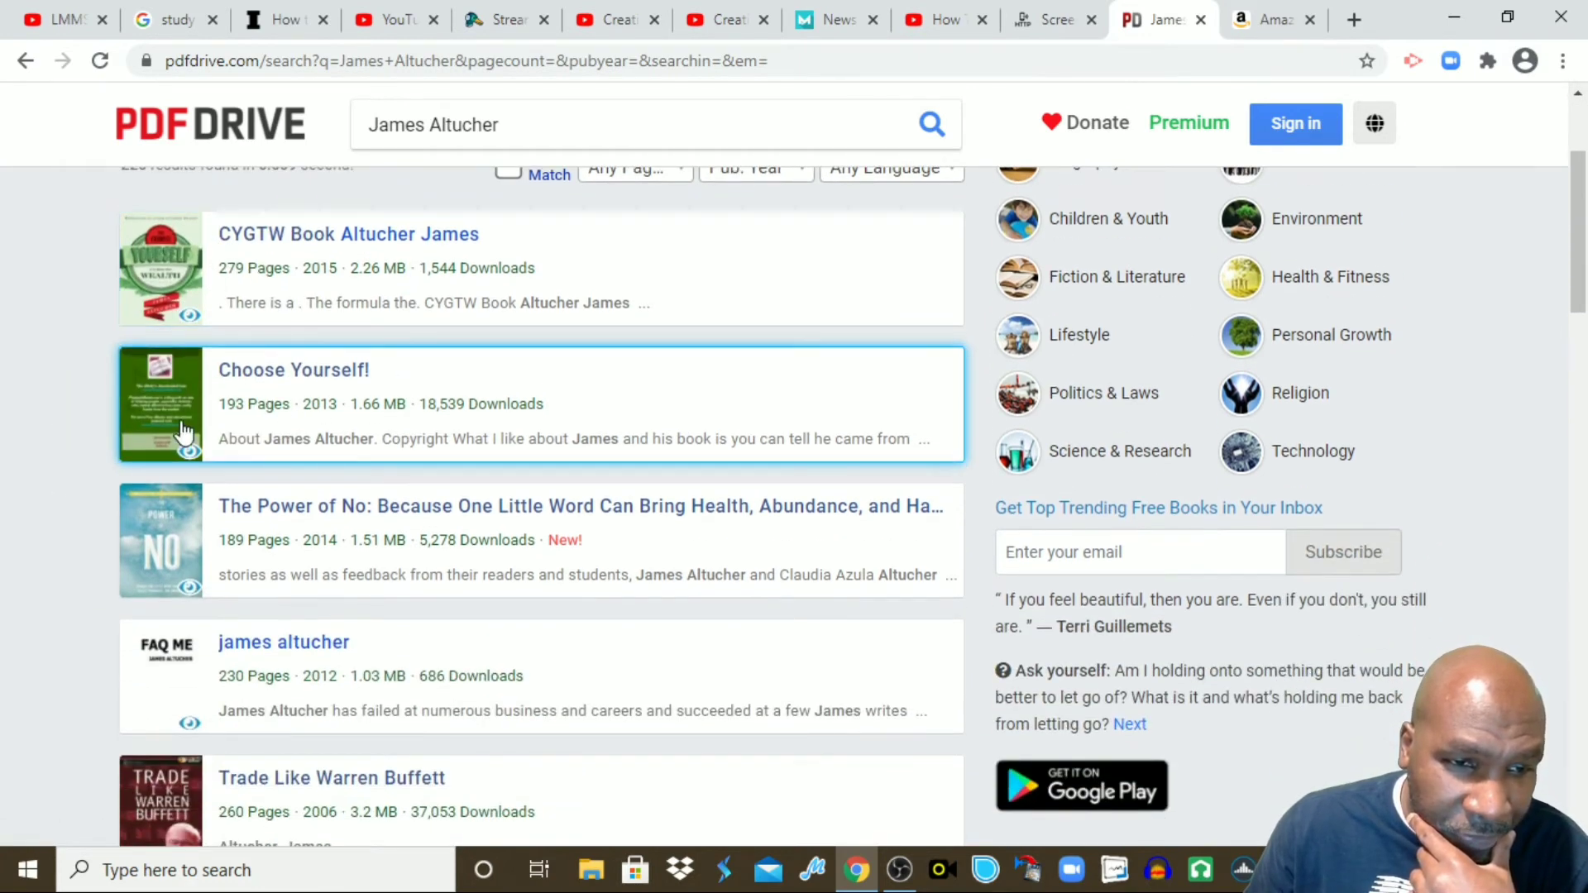
pyautogui.moveTo(173, 422)
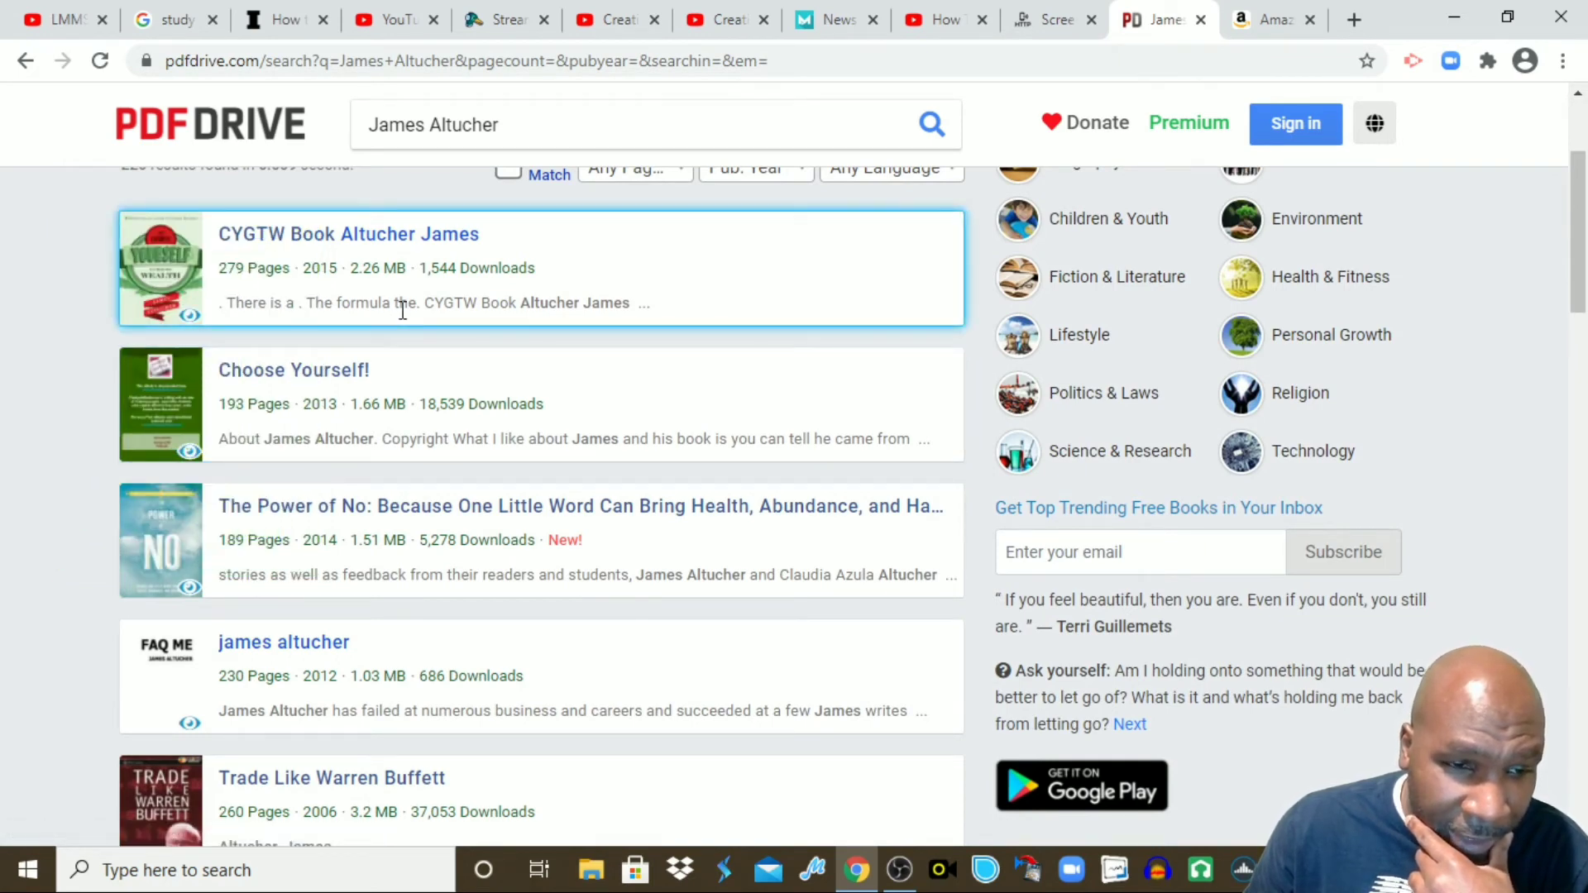
pyautogui.scroll(-1, 403, 310)
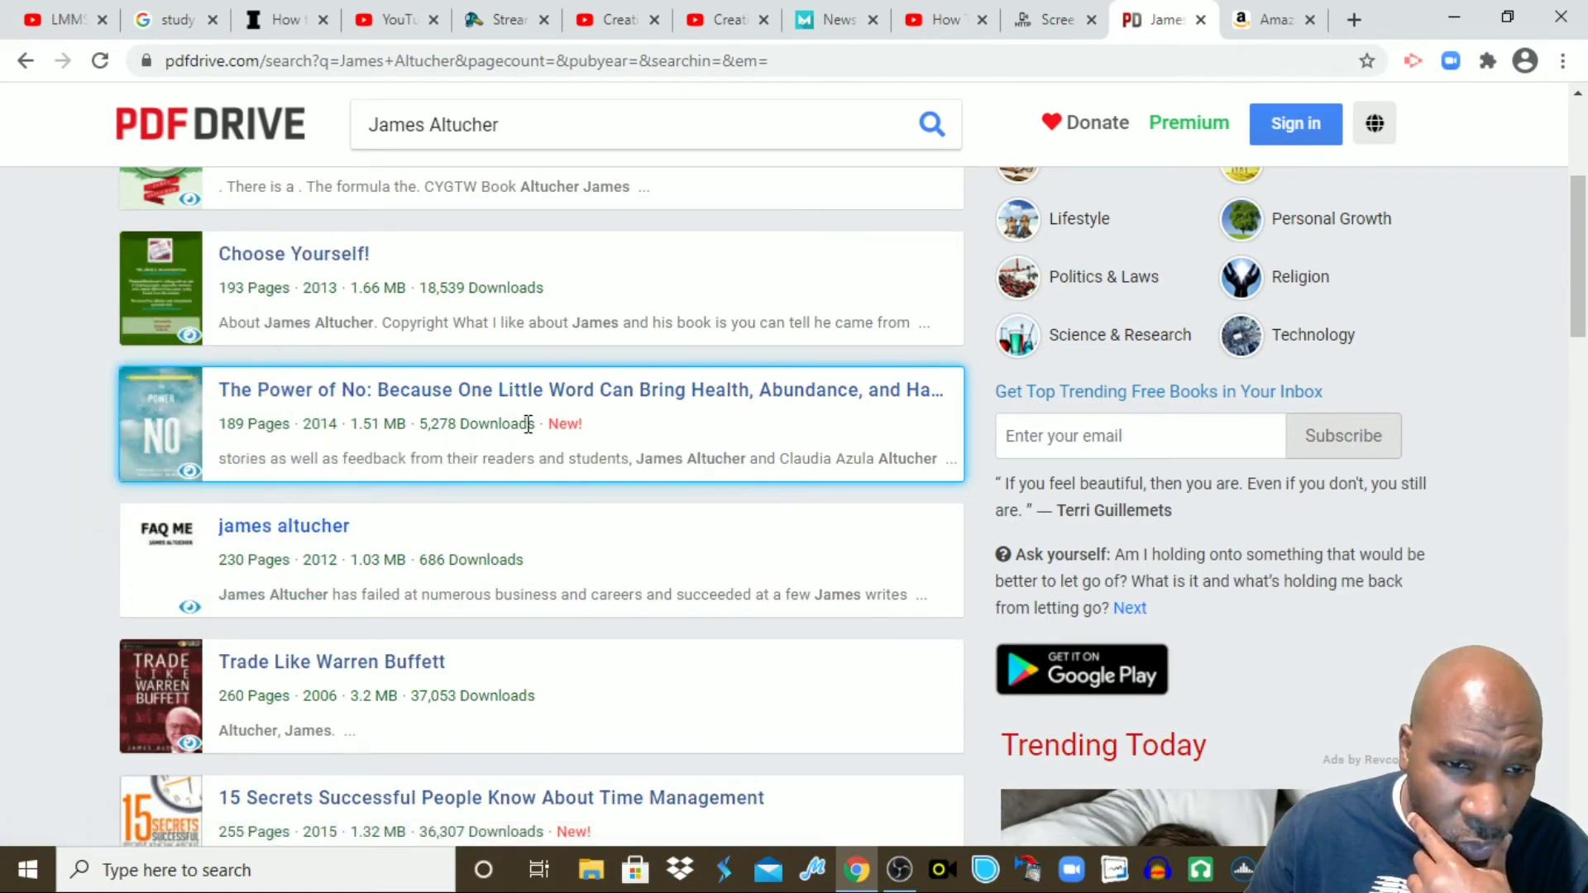
pyautogui.scroll(-2, 505, 424)
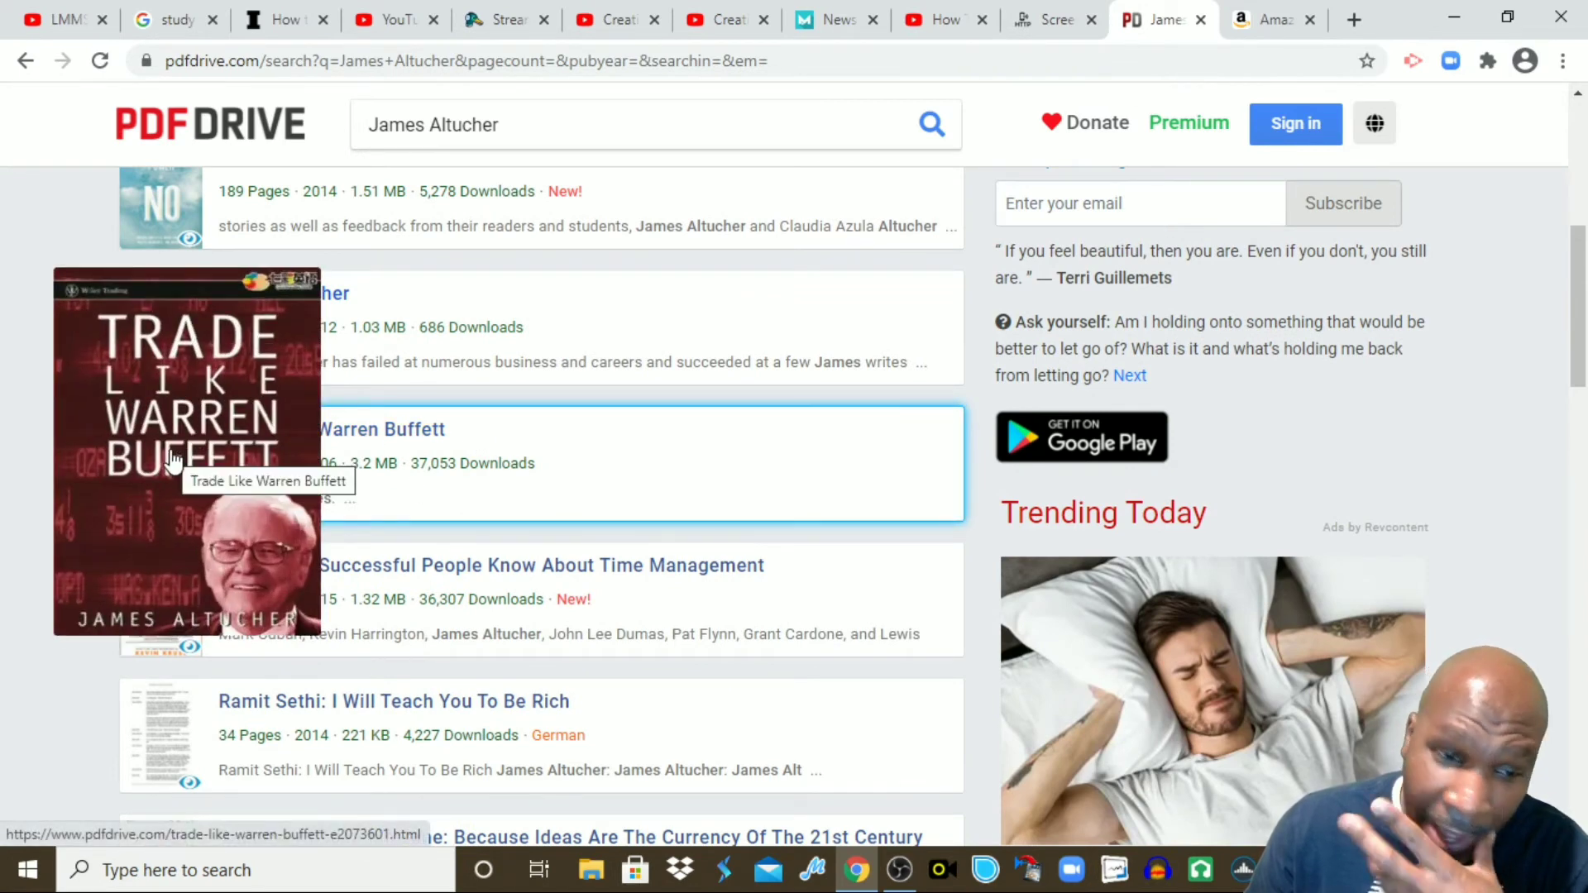
pyautogui.scroll(-1, 425, 433)
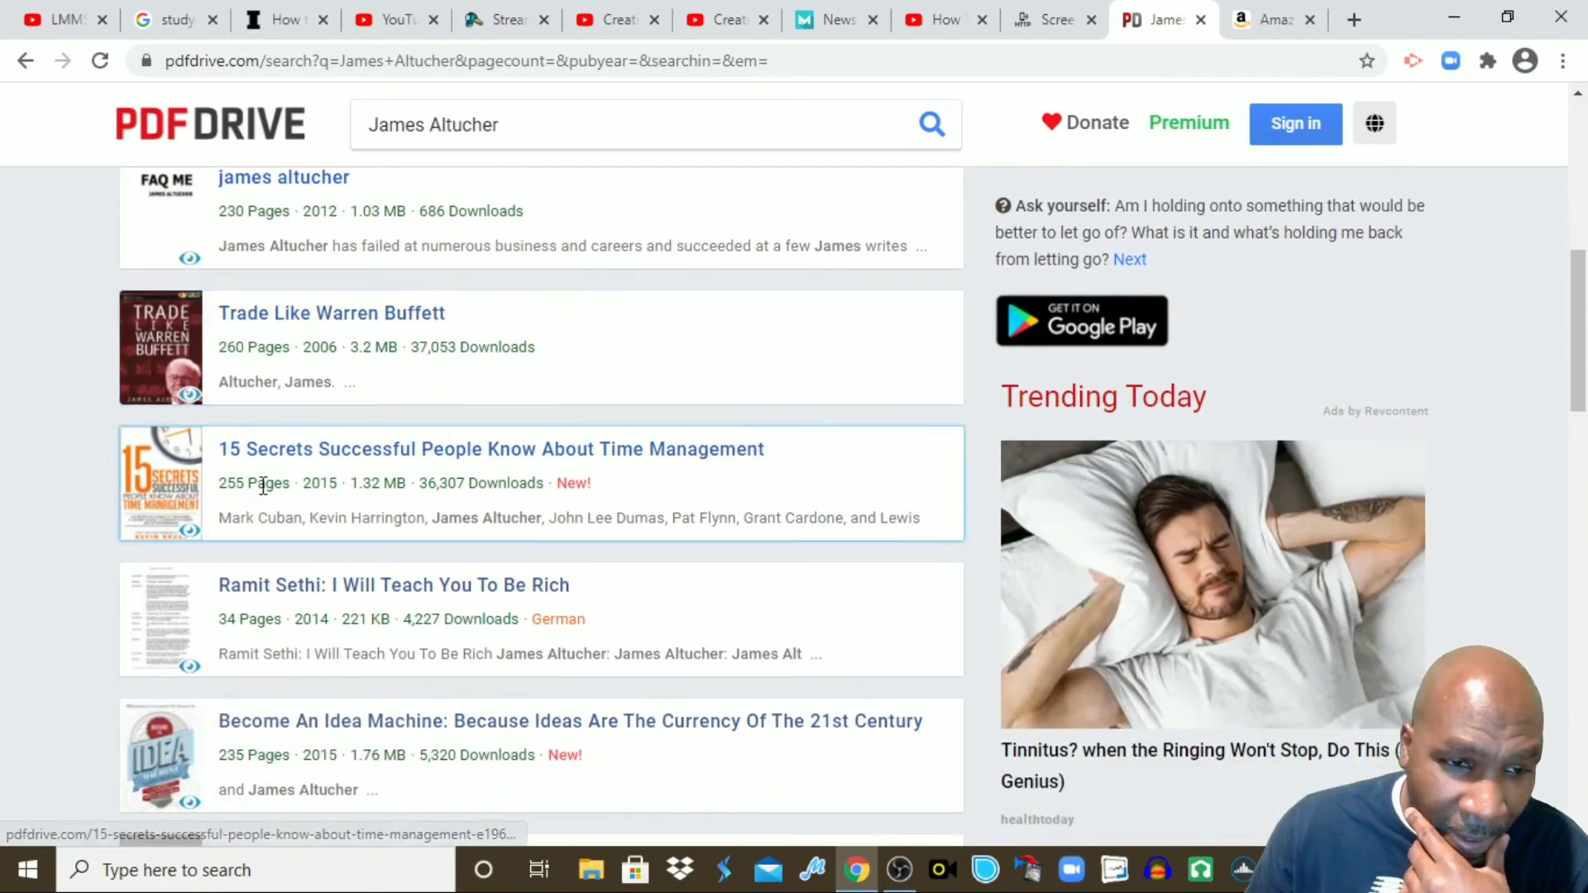
pyautogui.moveTo(174, 508)
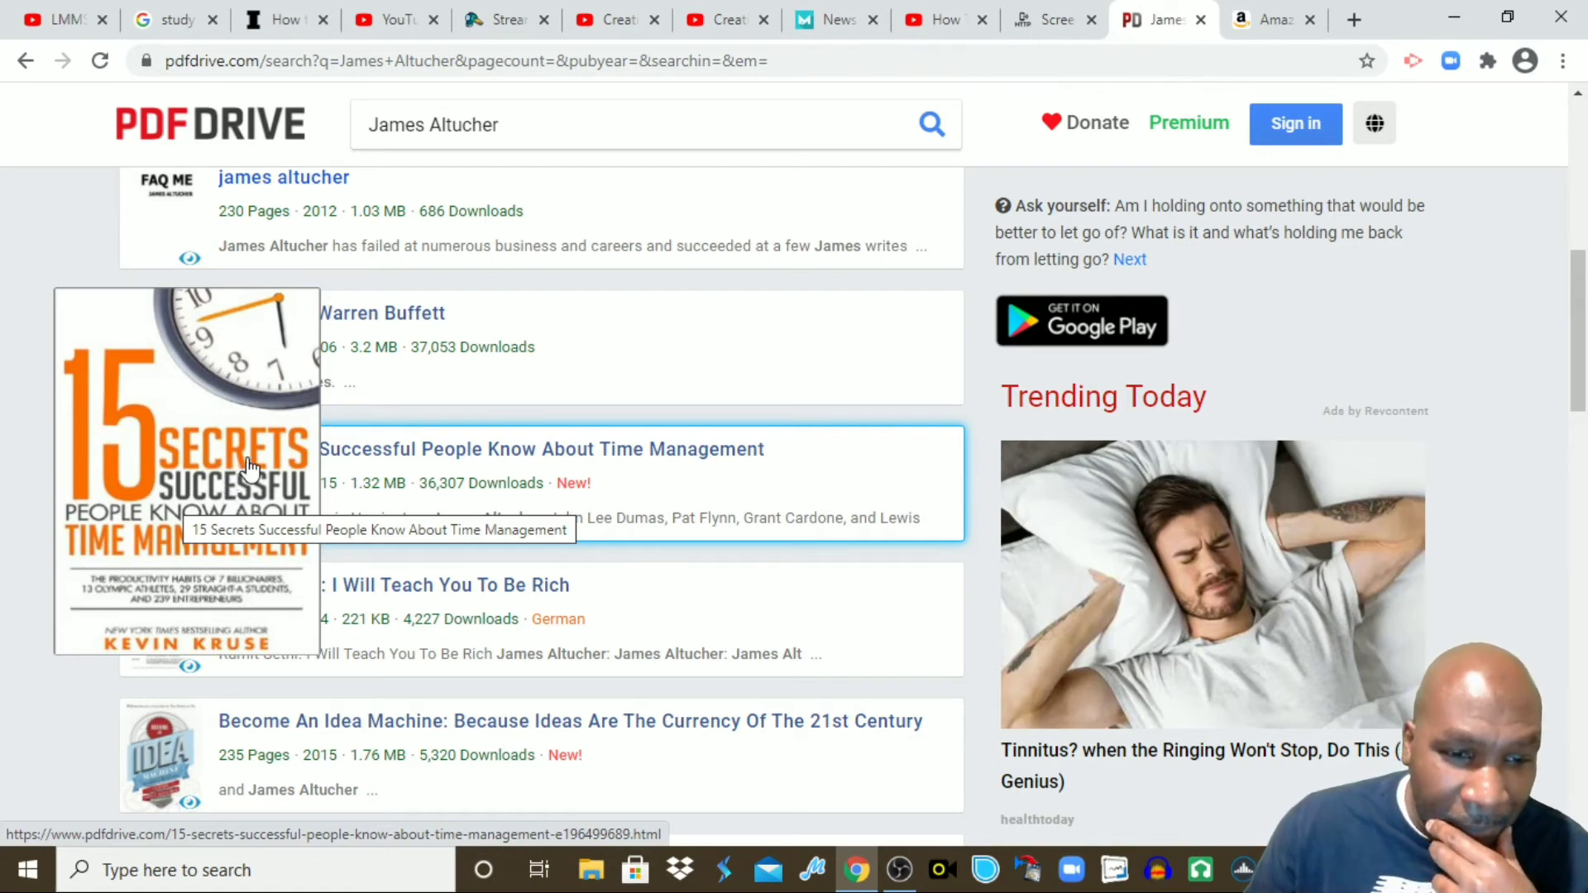
pyautogui.scroll(-3, 251, 467)
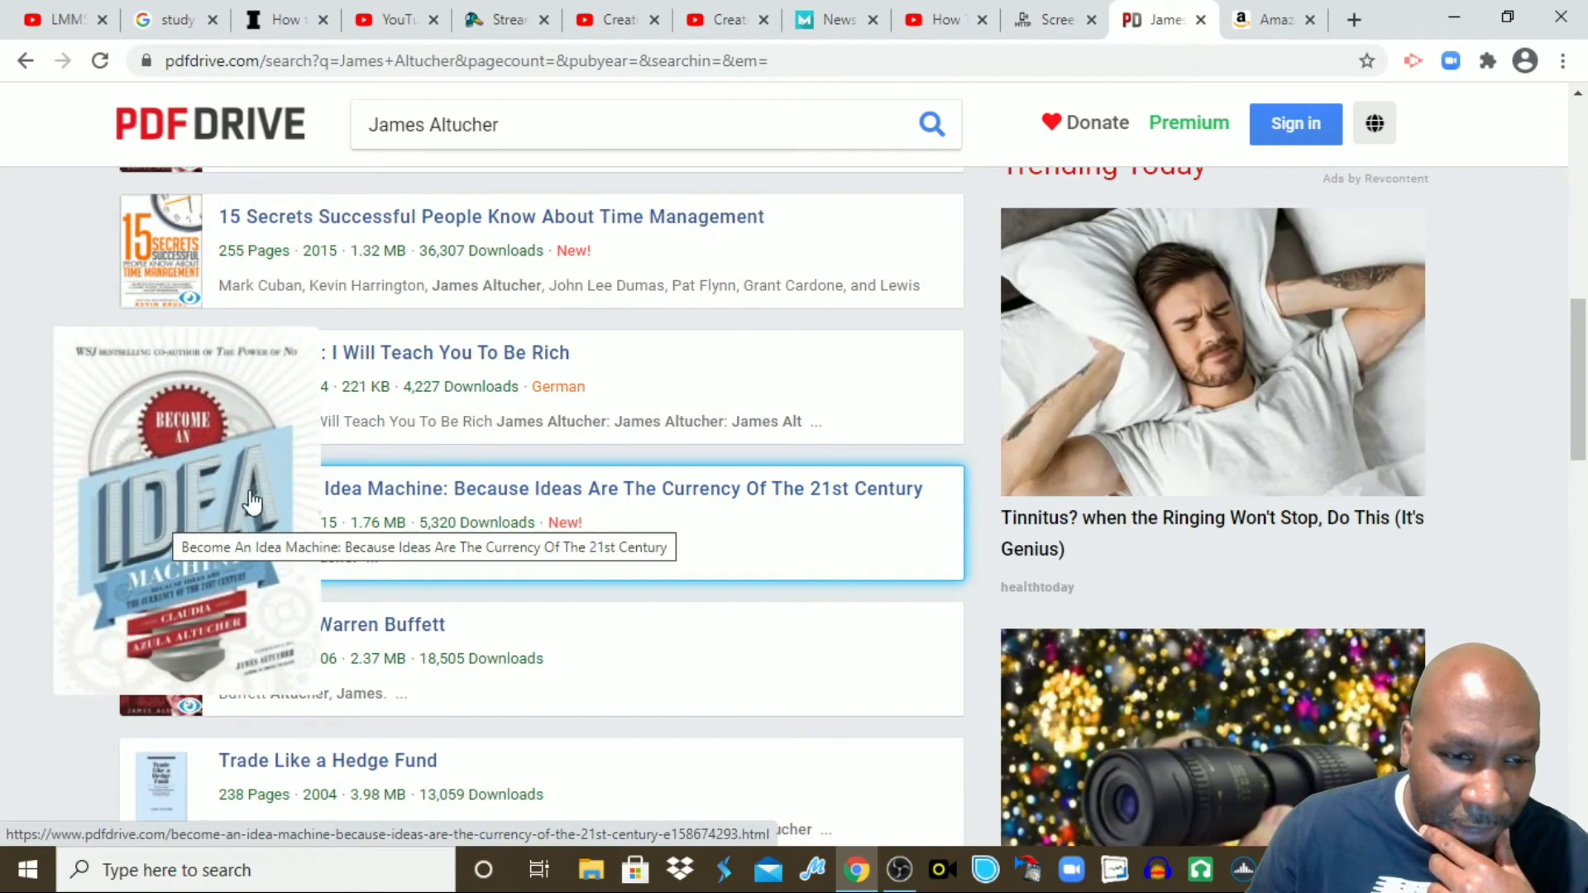
pyautogui.scroll(-3, 451, 429)
pyautogui.scroll(-2, 457, 427)
pyautogui.scroll(-1, 458, 428)
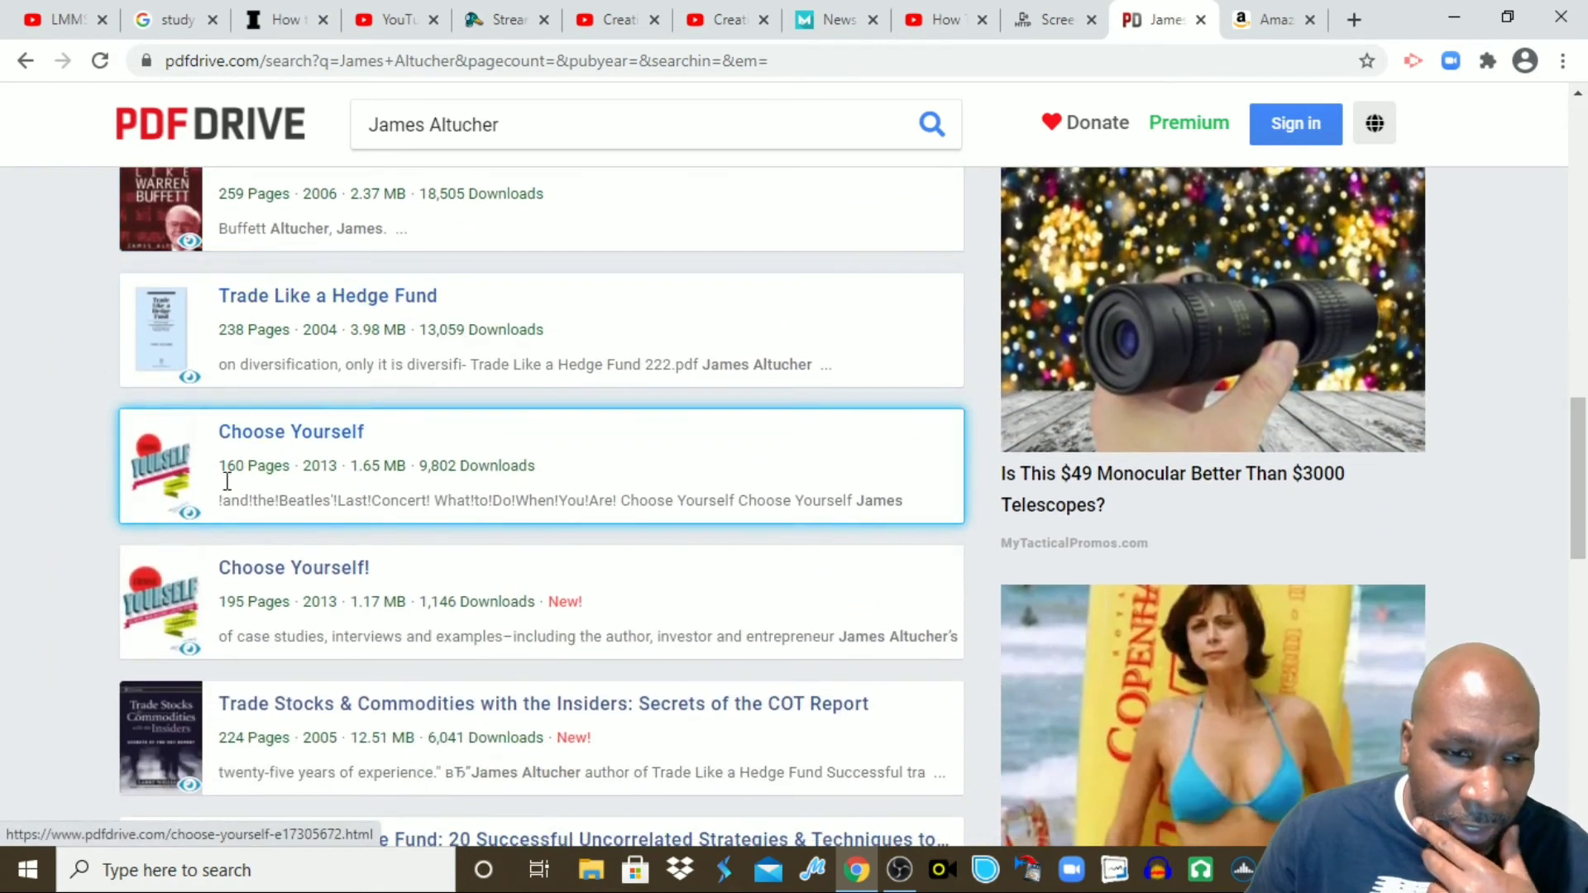
pyautogui.scroll(-3, 413, 415)
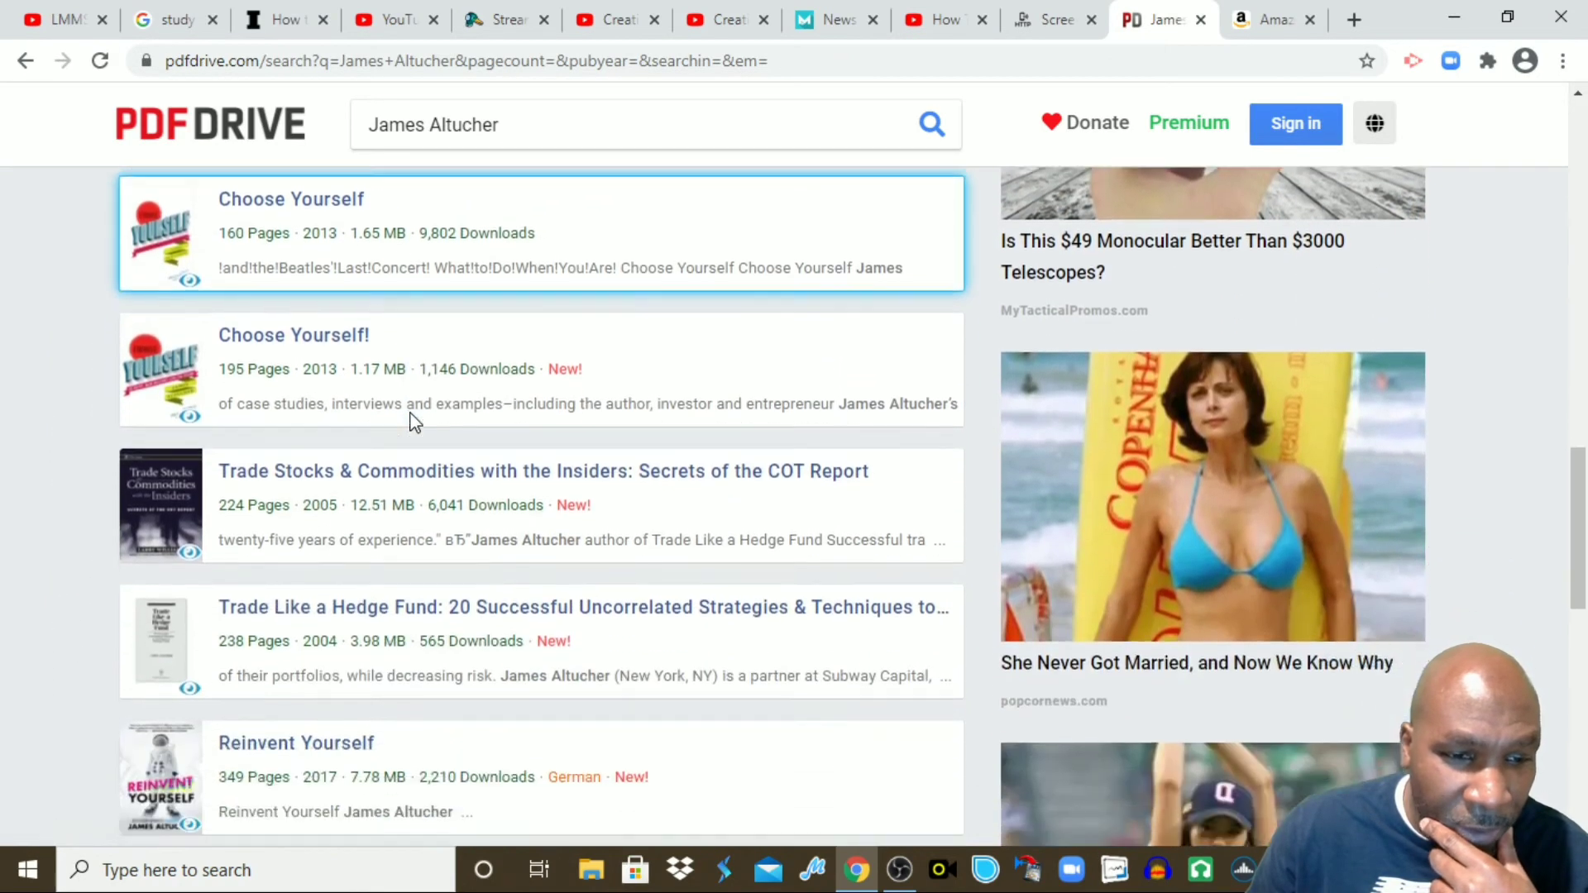
pyautogui.scroll(-3, 454, 417)
pyautogui.moveTo(176, 606)
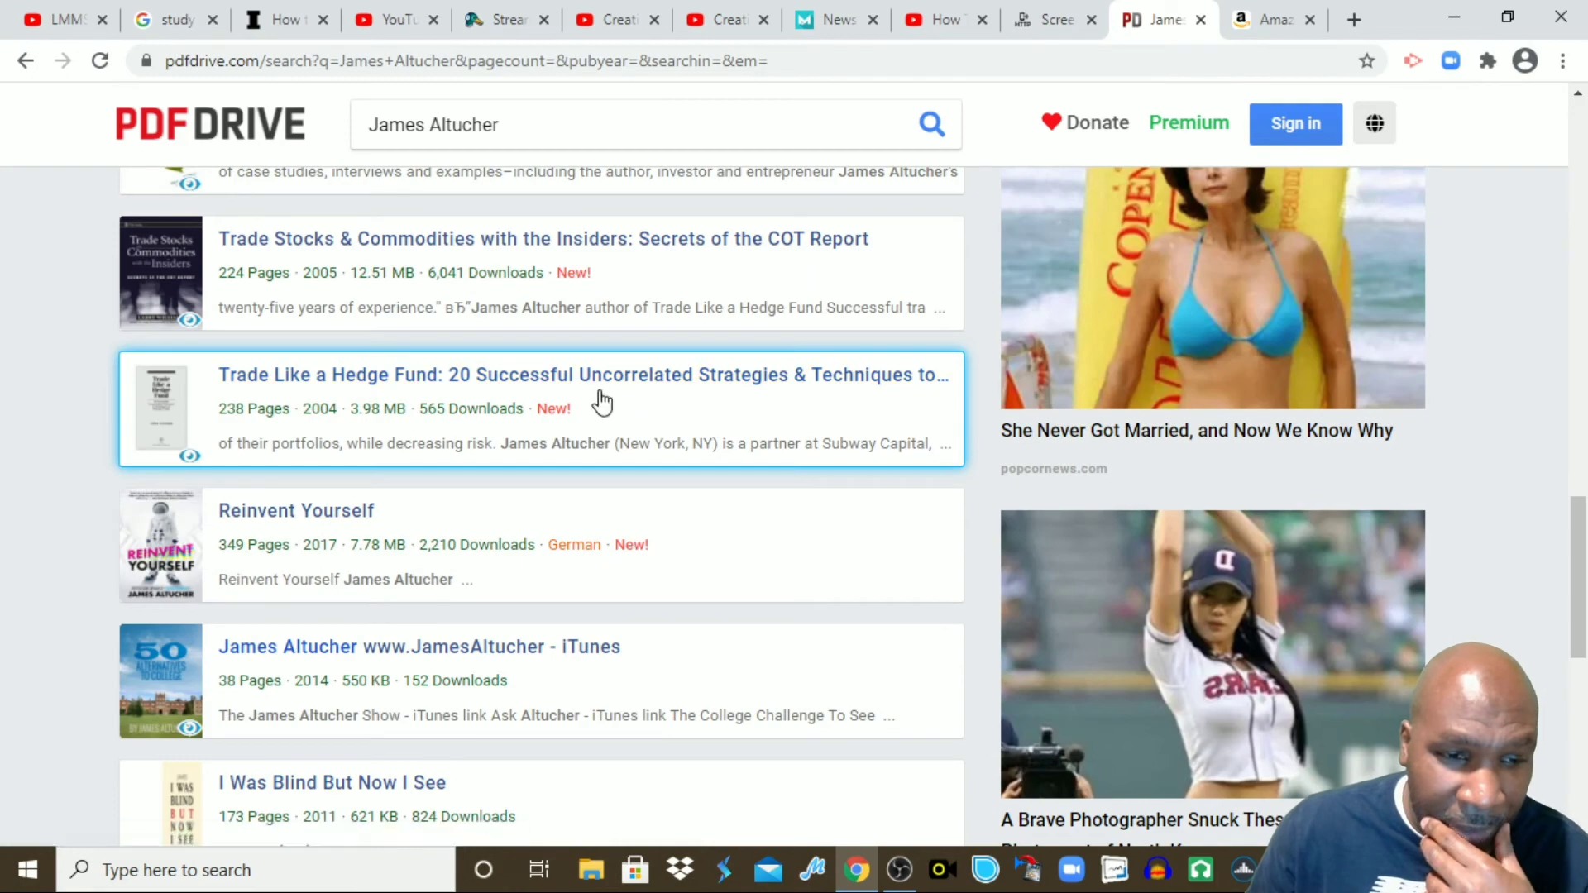
pyautogui.scroll(-1, 550, 401)
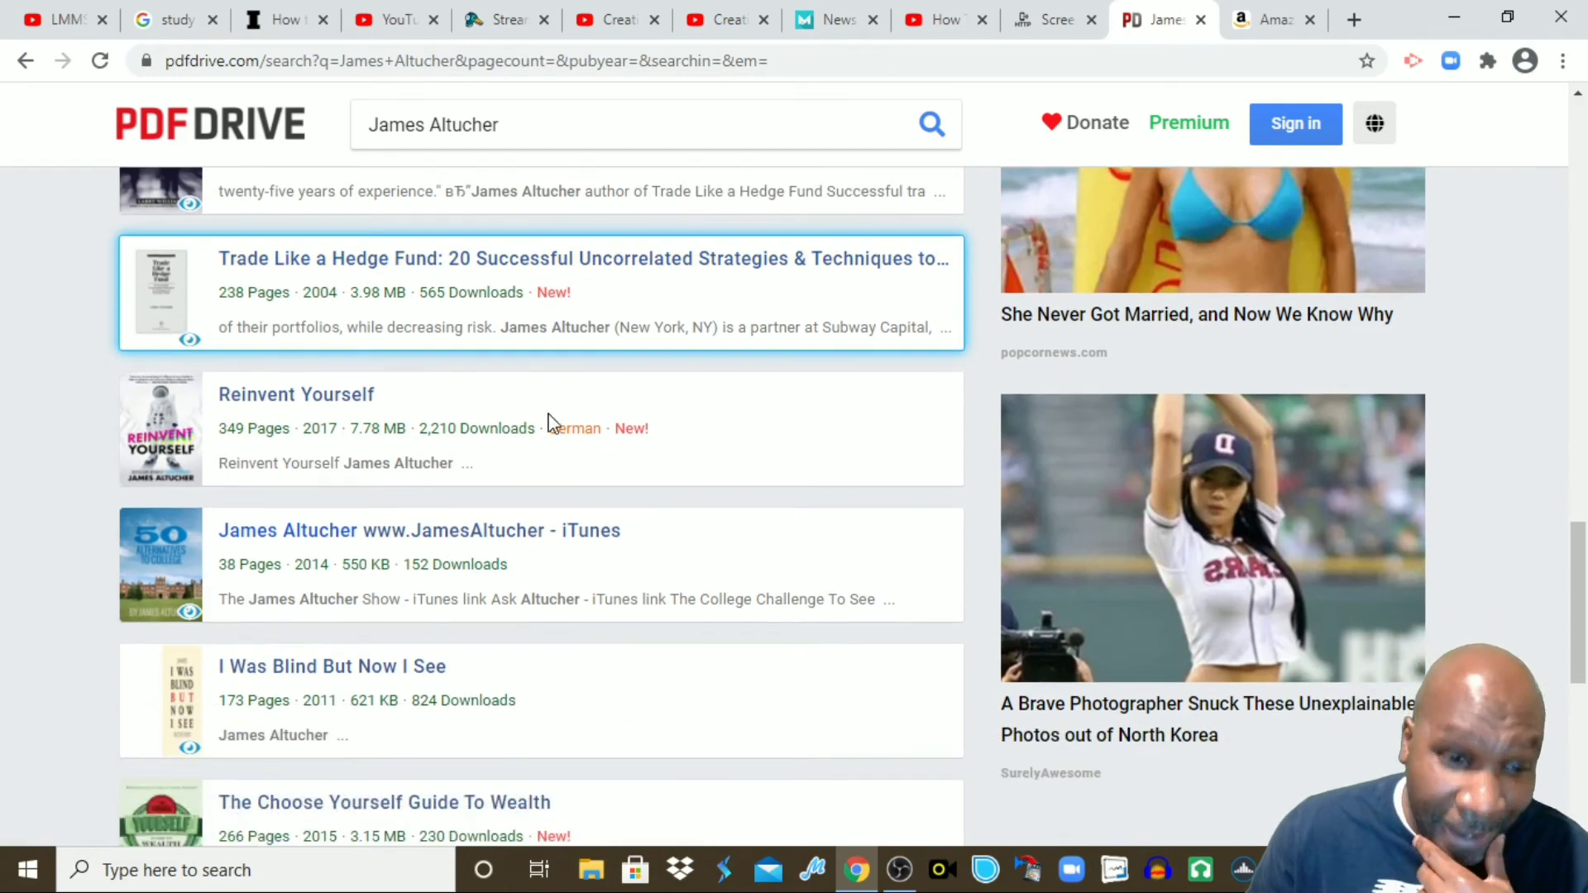
pyautogui.scroll(-2, 550, 423)
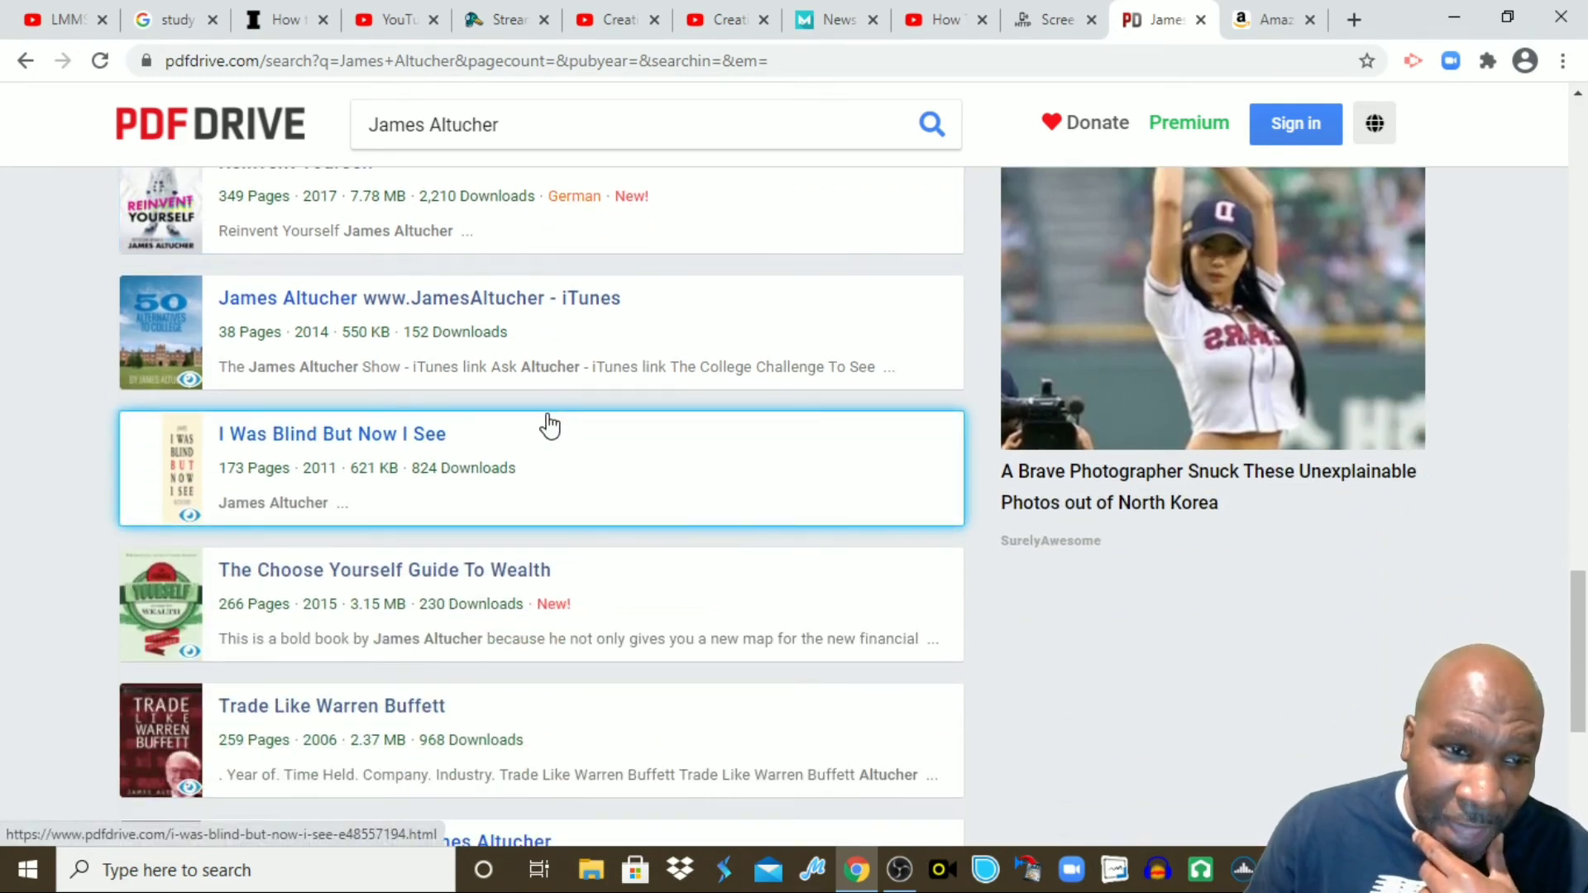
pyautogui.scroll(5, 550, 423)
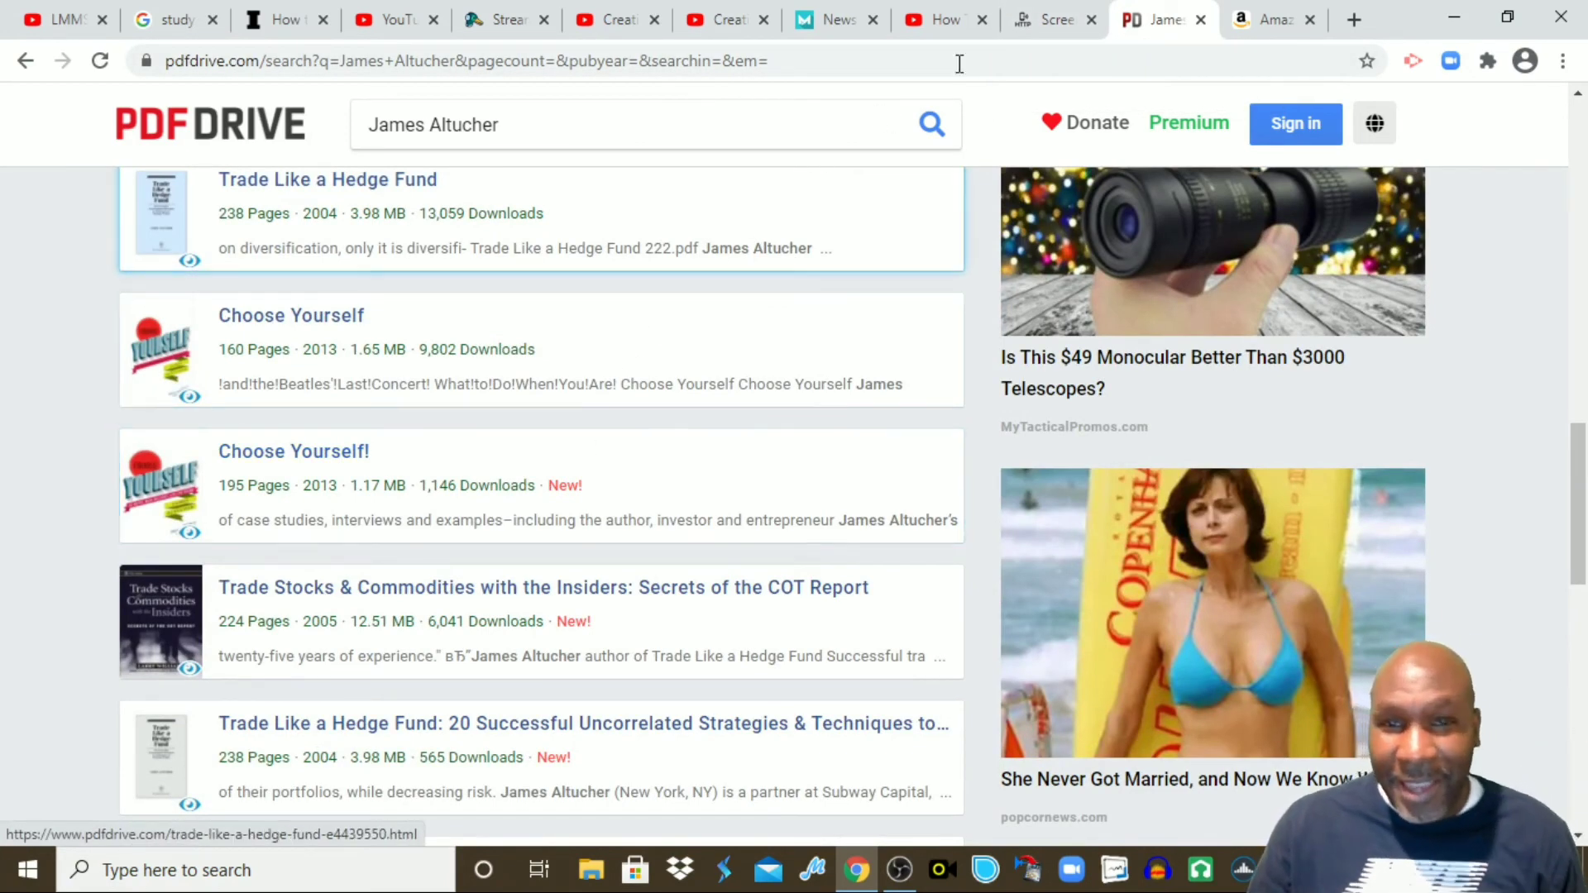
pyautogui.click(1025, 27)
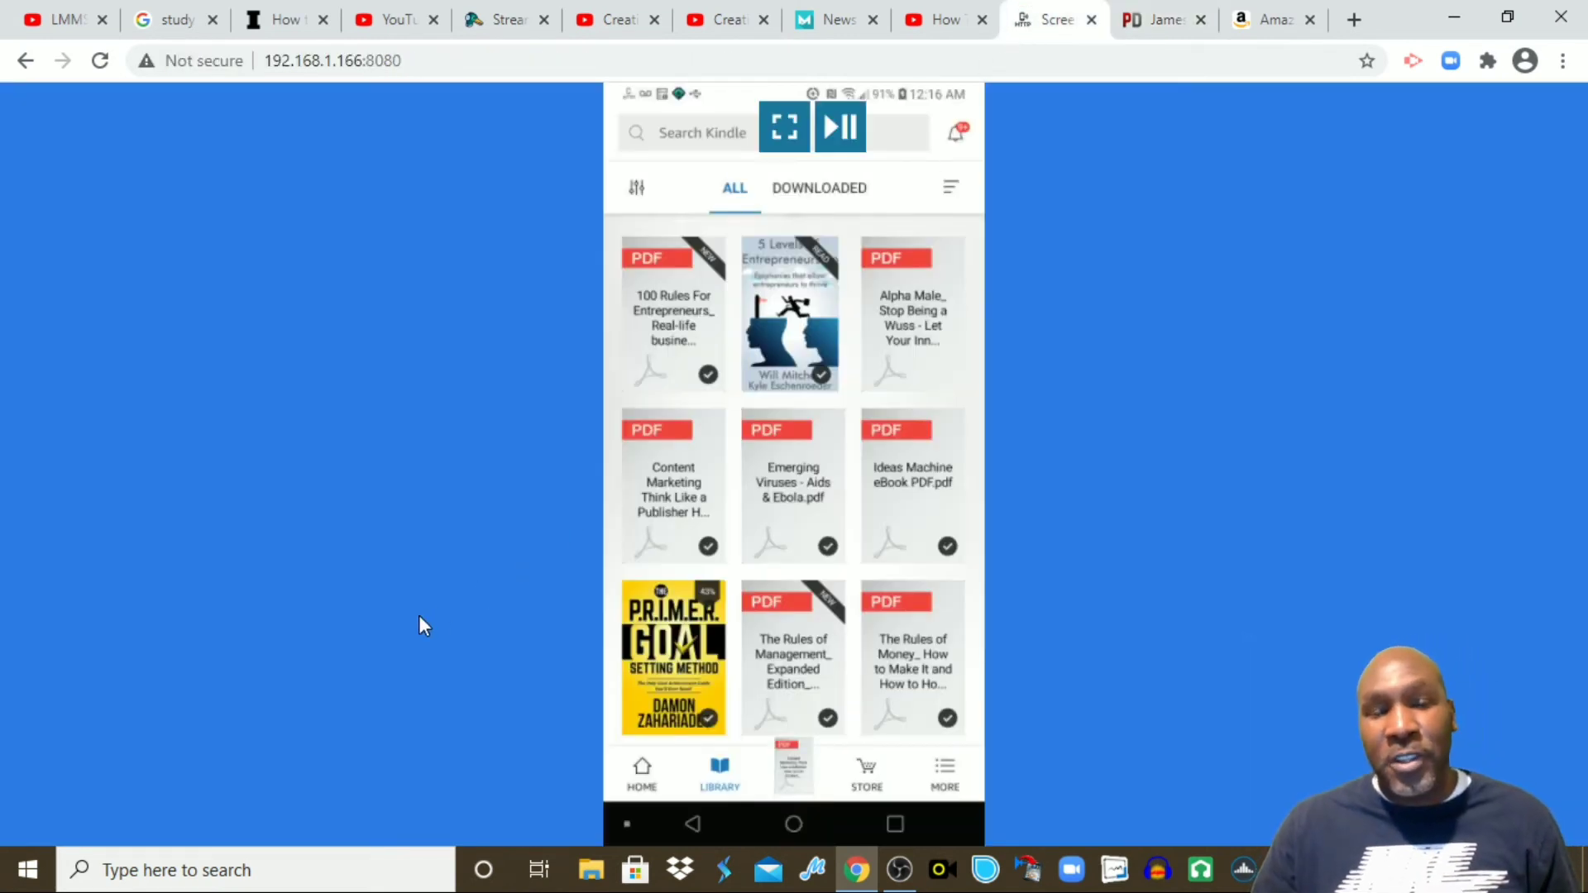